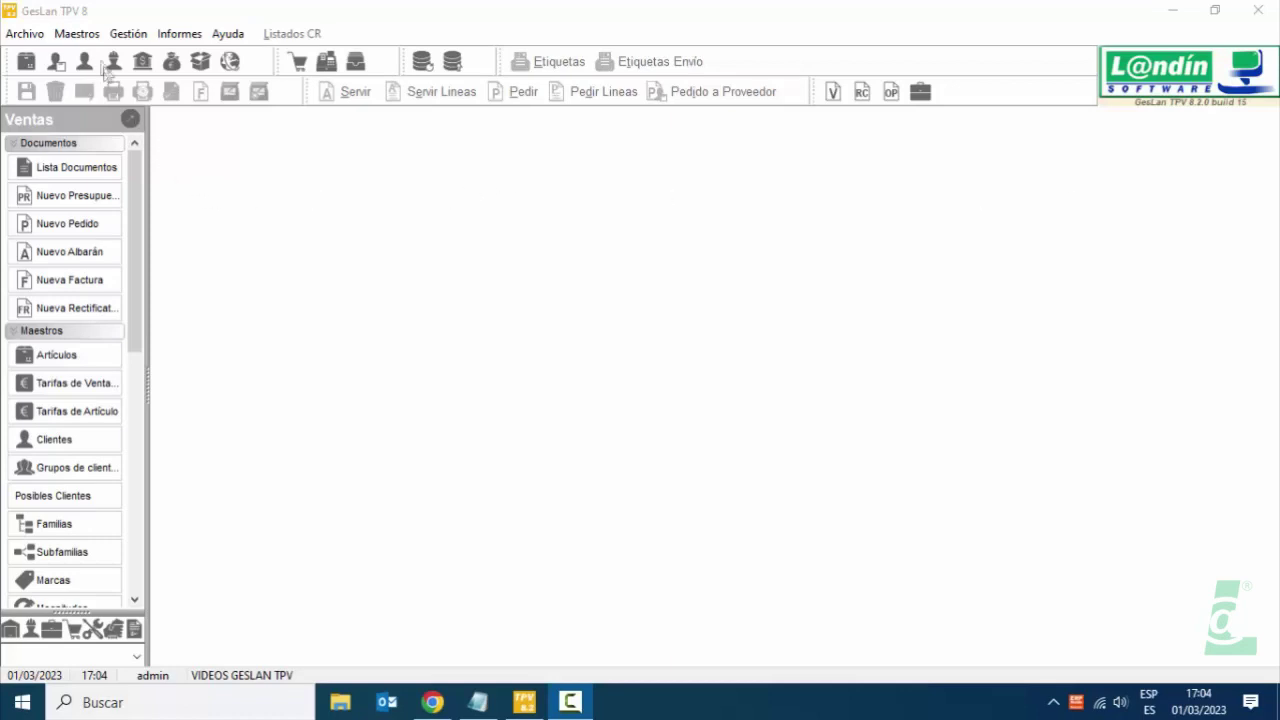
Open the payment methods master and add a record with code 1 described as PAGO CONTADO.
left_click(78, 34)
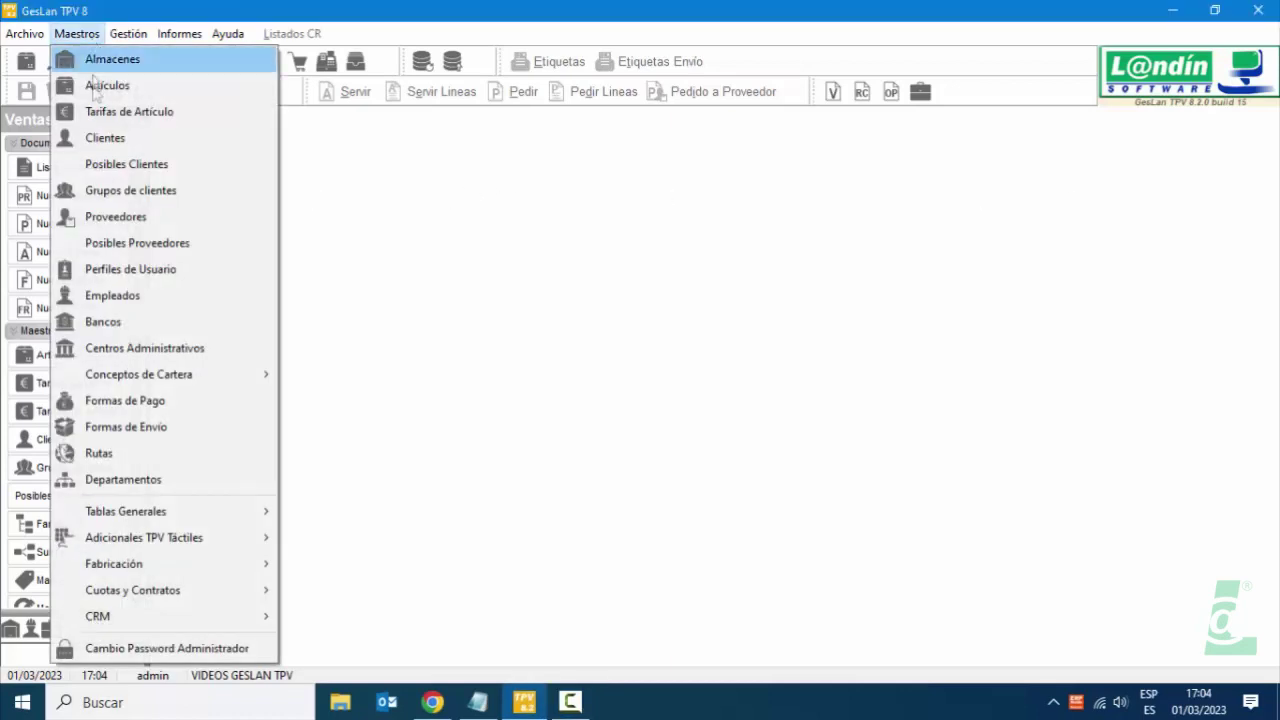
left_click(113, 402)
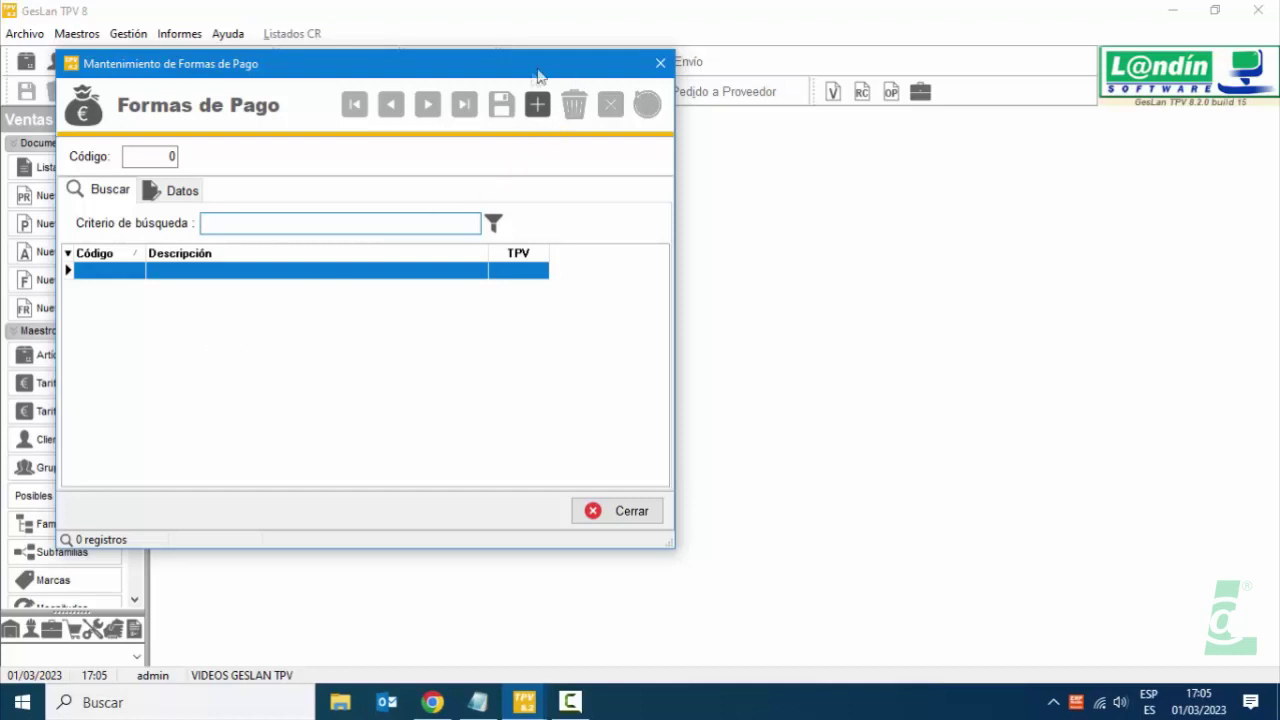
left_click(537, 104)
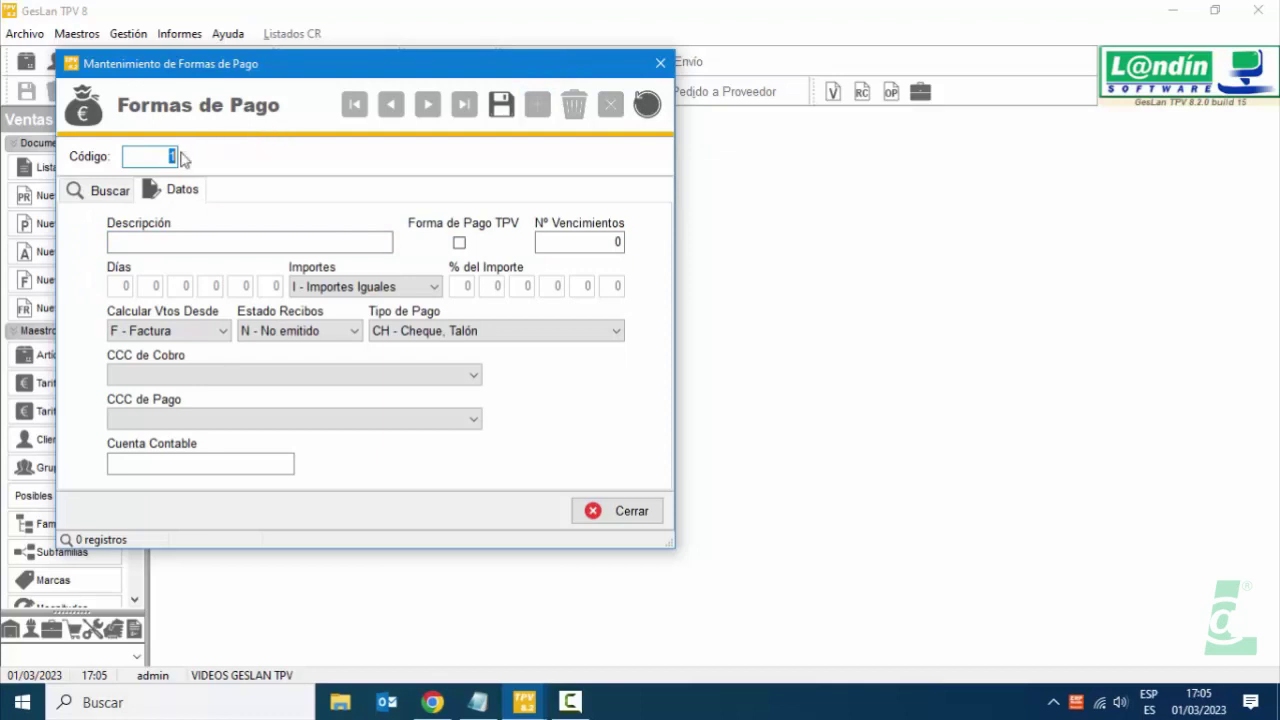
left_click(186, 243)
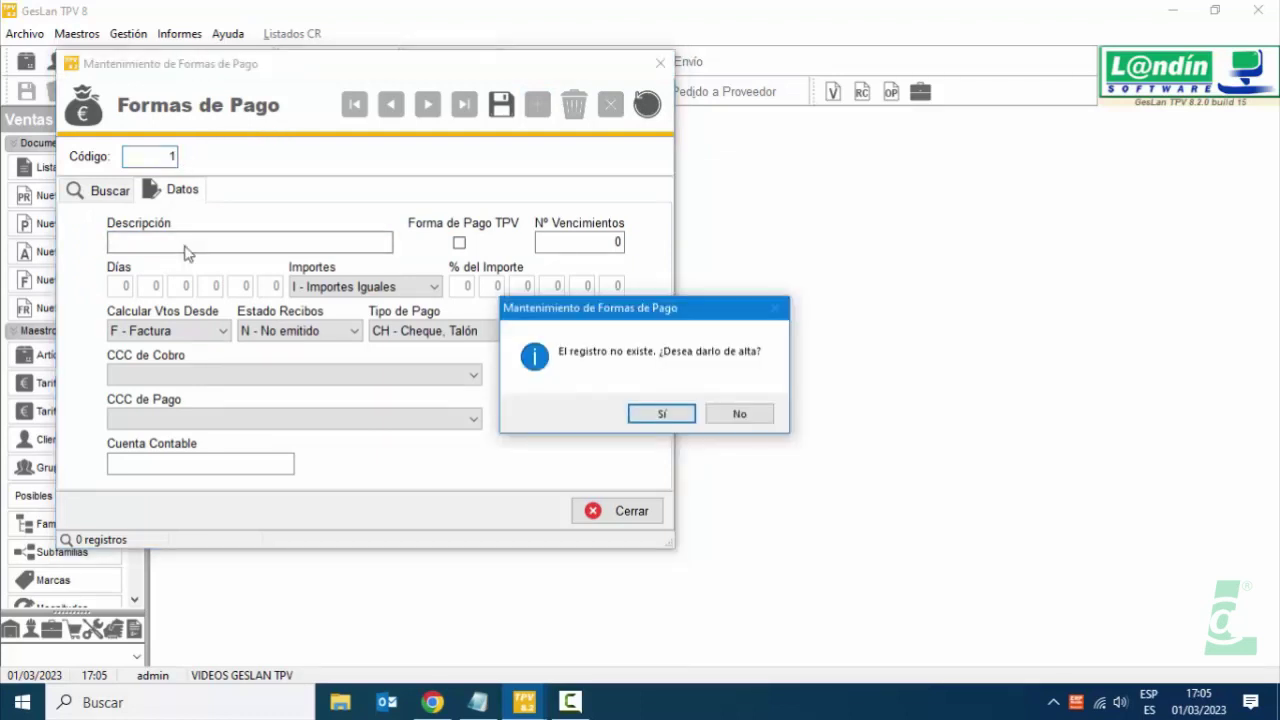
left_click(664, 414)
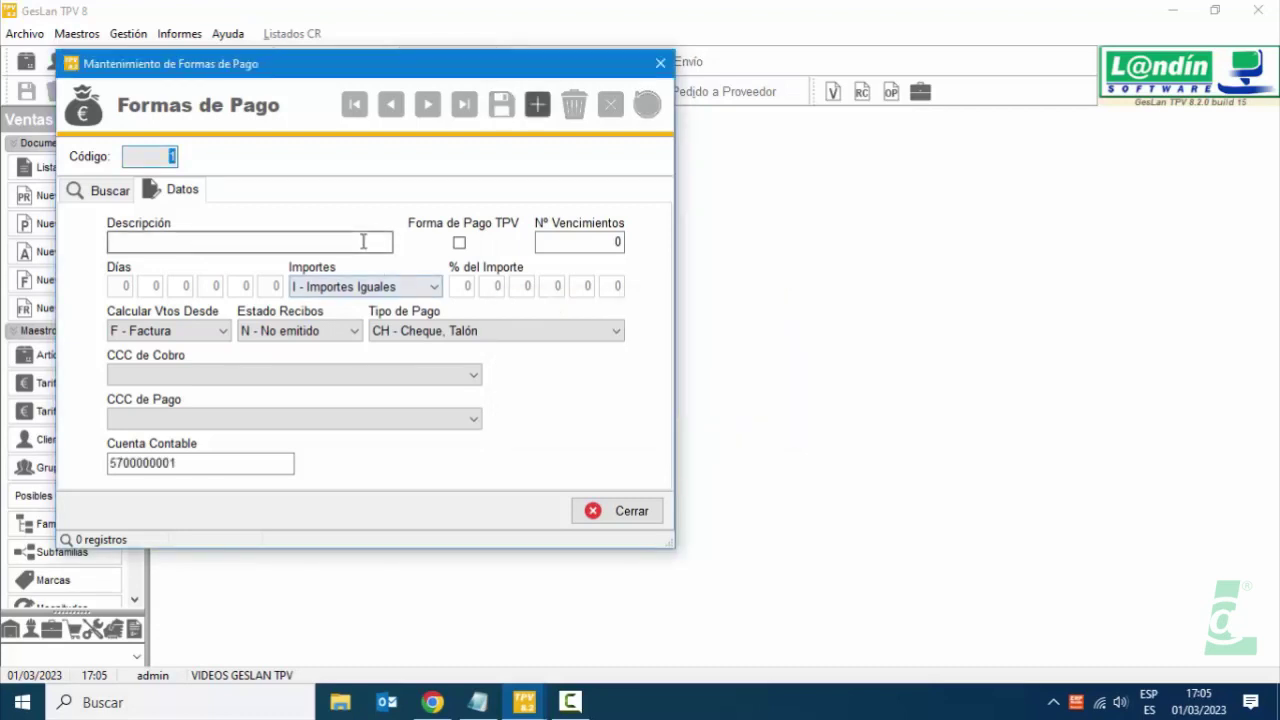
type("PAGO CONTADO")
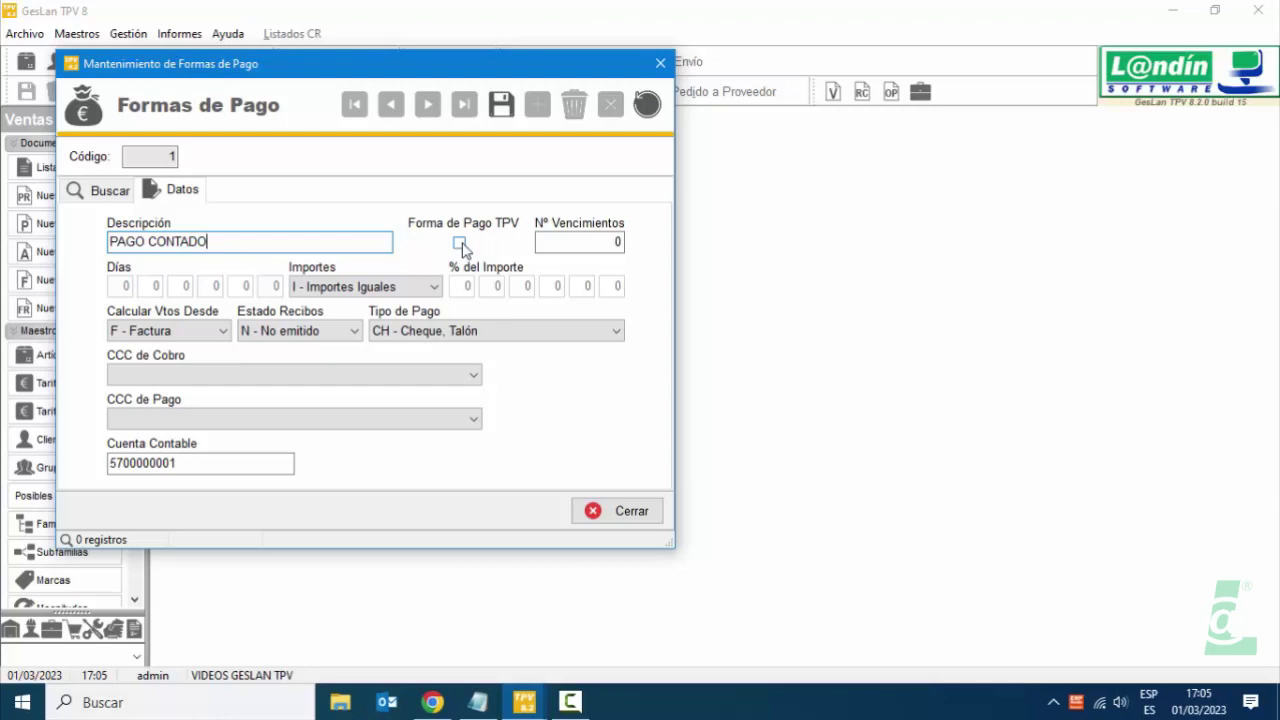
Keep 0 due dates for PAGO CONTADO, choose ME - En Metálico as its payment type and save the record.
left_click(575, 238)
left_click(545, 242)
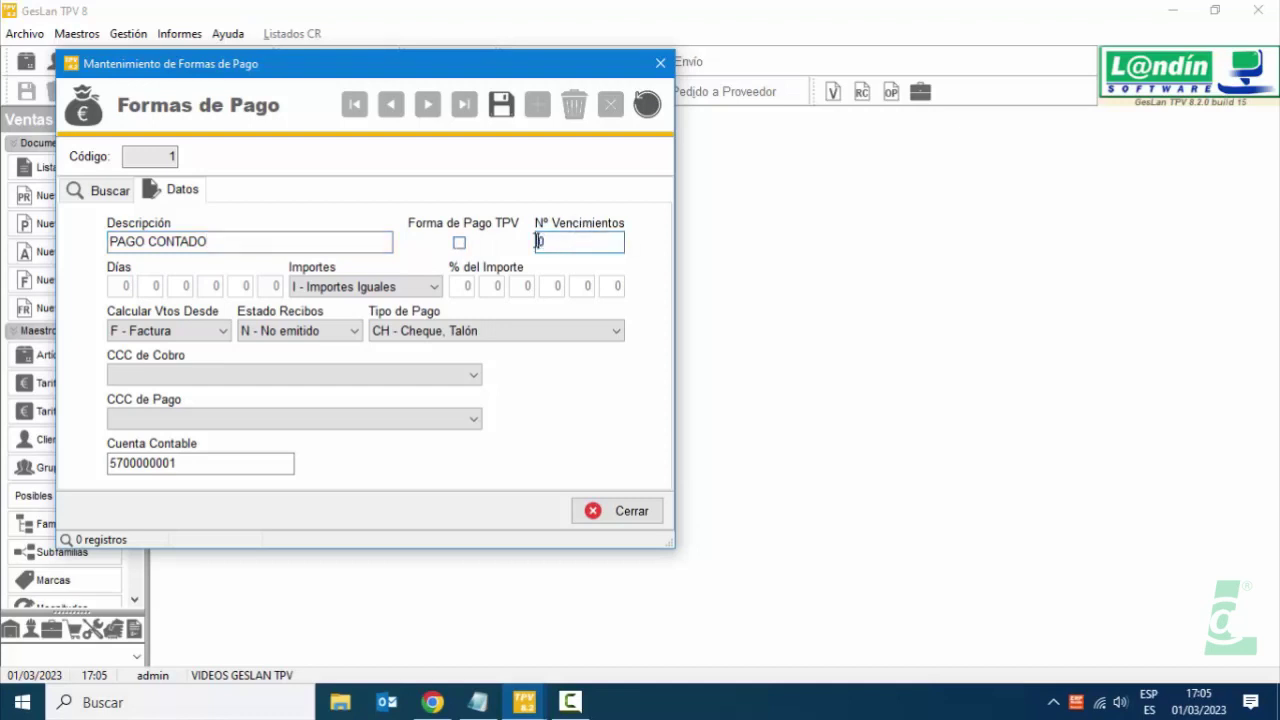
double_click(540, 242)
left_click(540, 242)
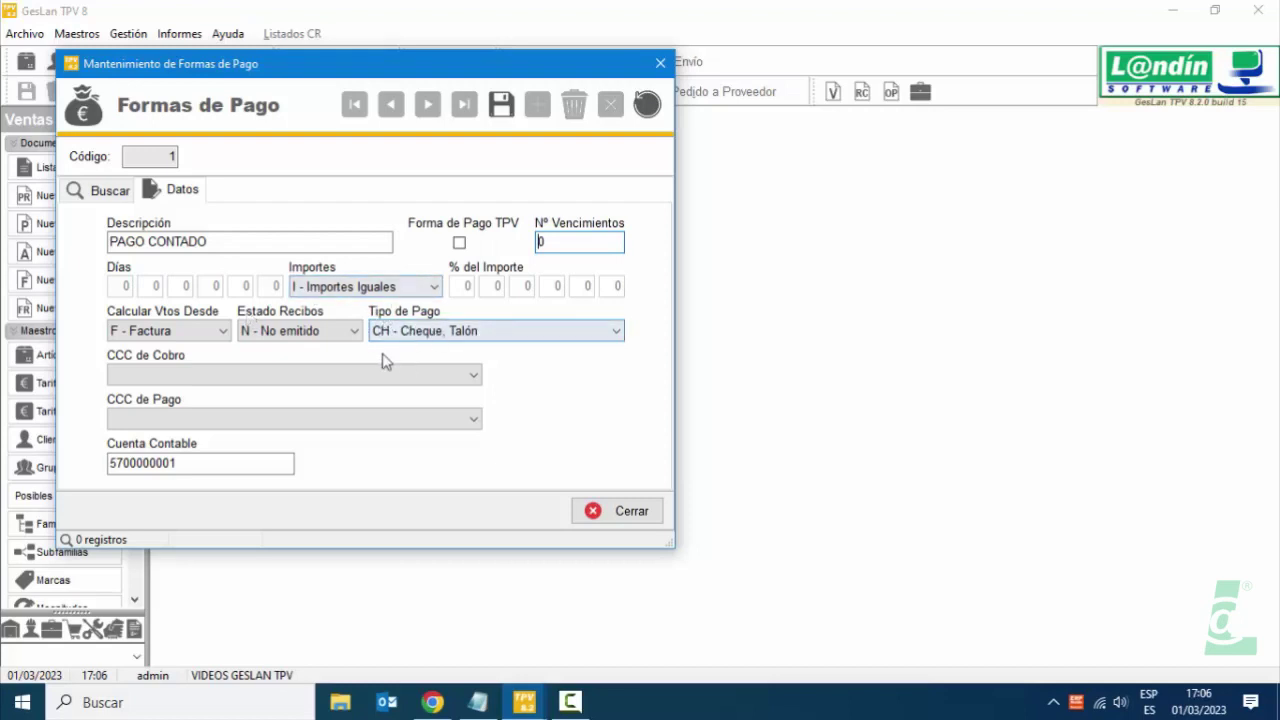
left_click(404, 334)
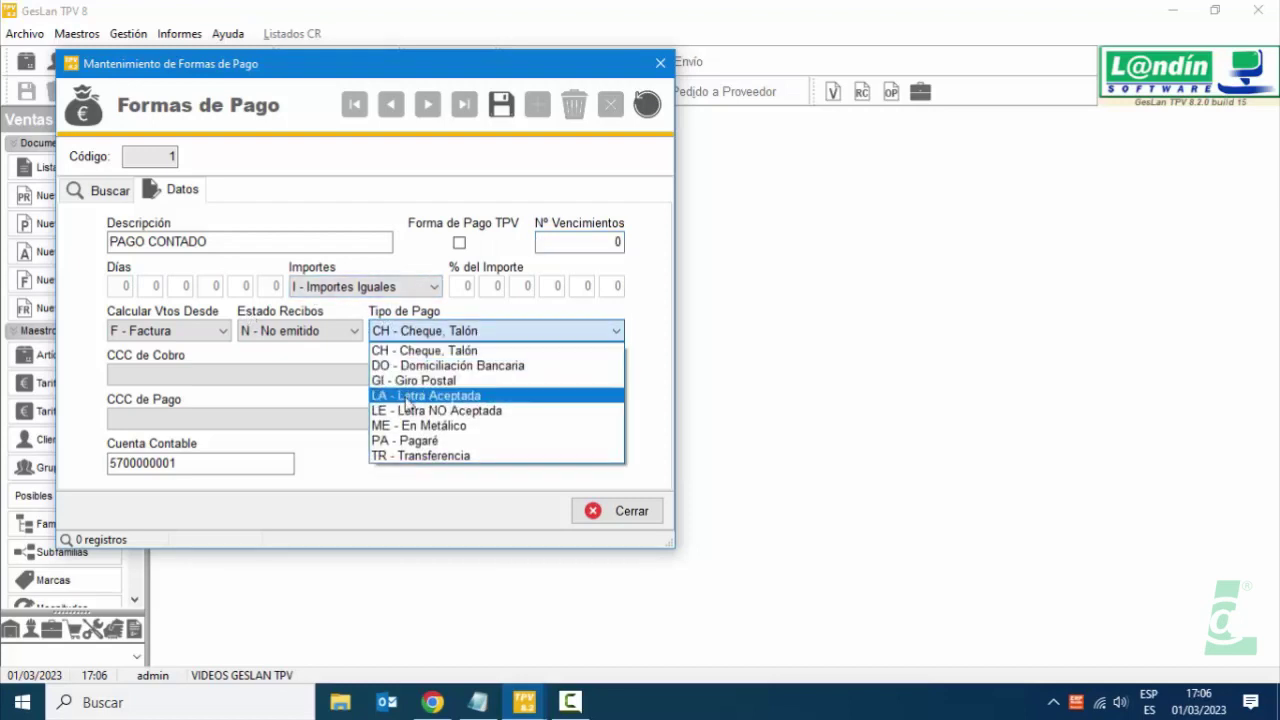
left_click(410, 426)
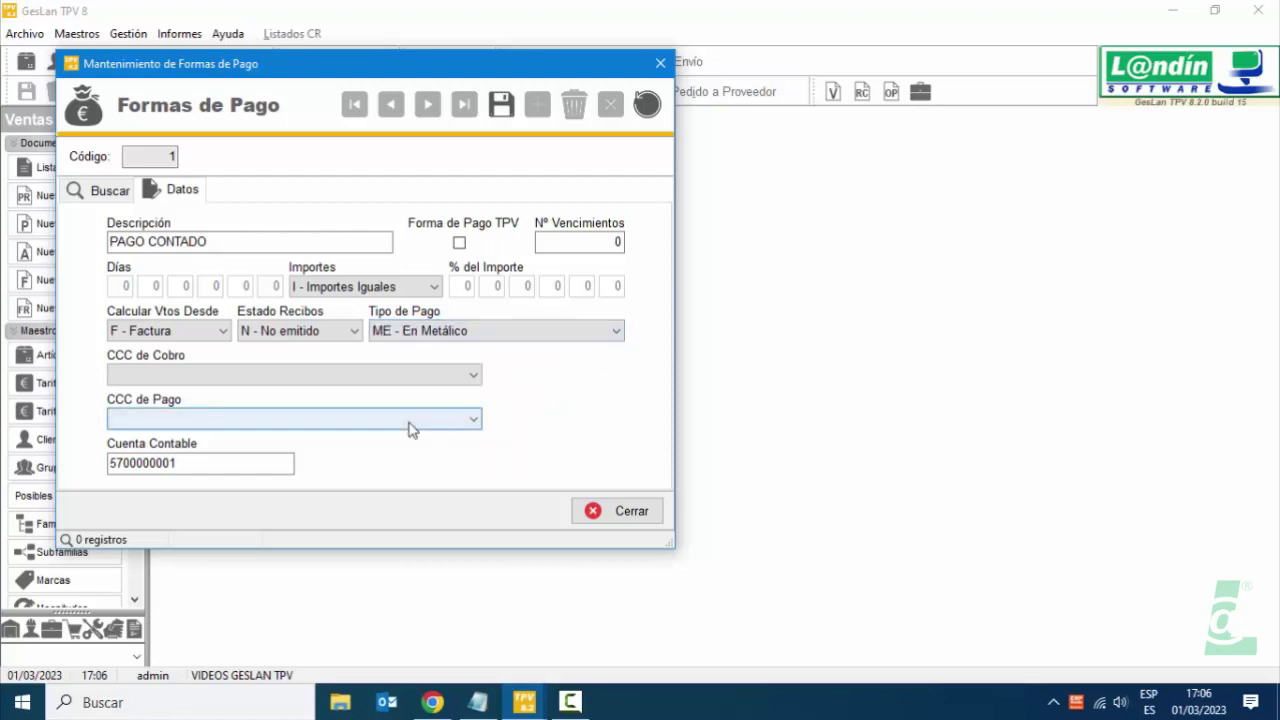
left_click(472, 376)
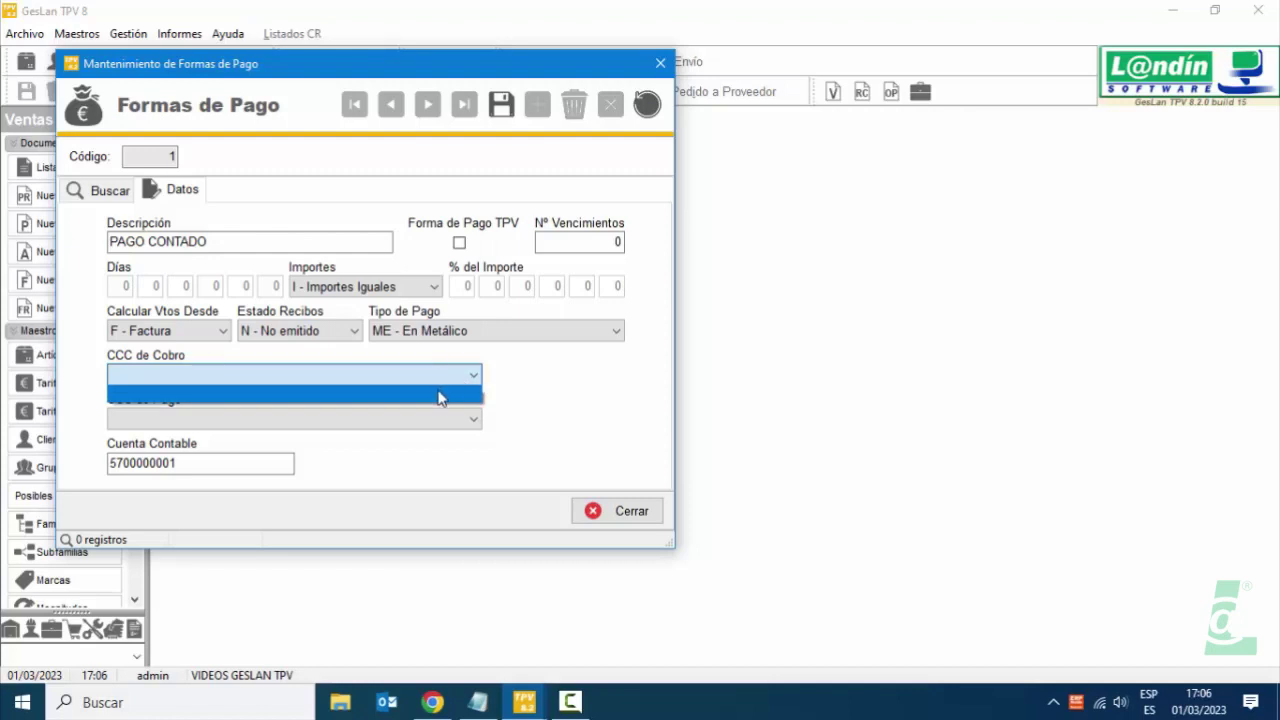
left_click(536, 357)
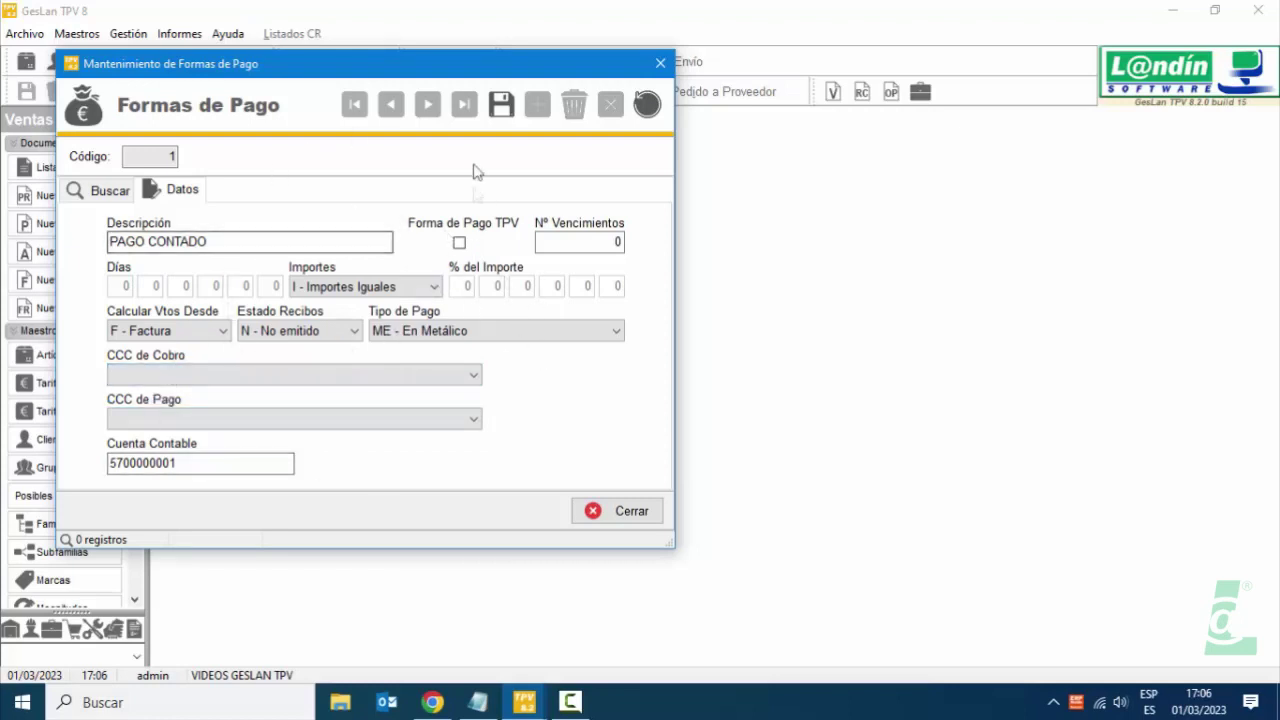
left_click(500, 110)
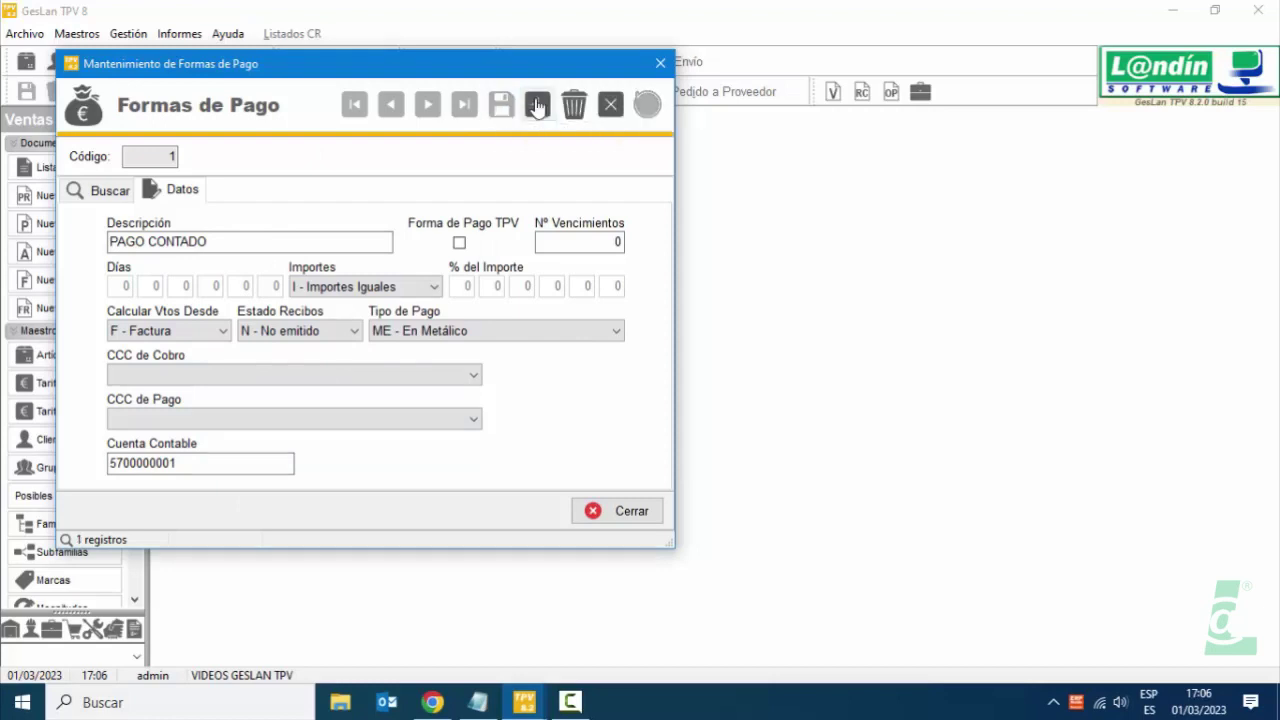
Add a payment method record with code 2 described as PAGO A 30,60 Y 90 DIAS.
left_click(537, 105)
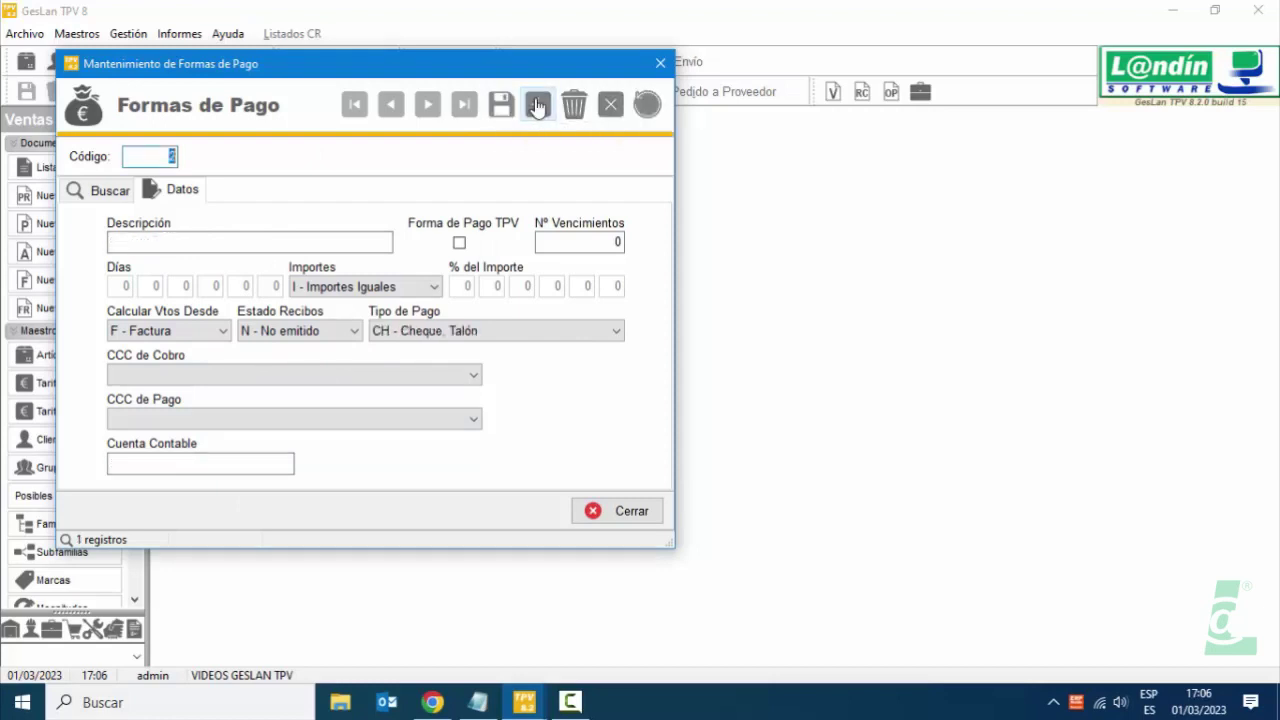
left_click(183, 237)
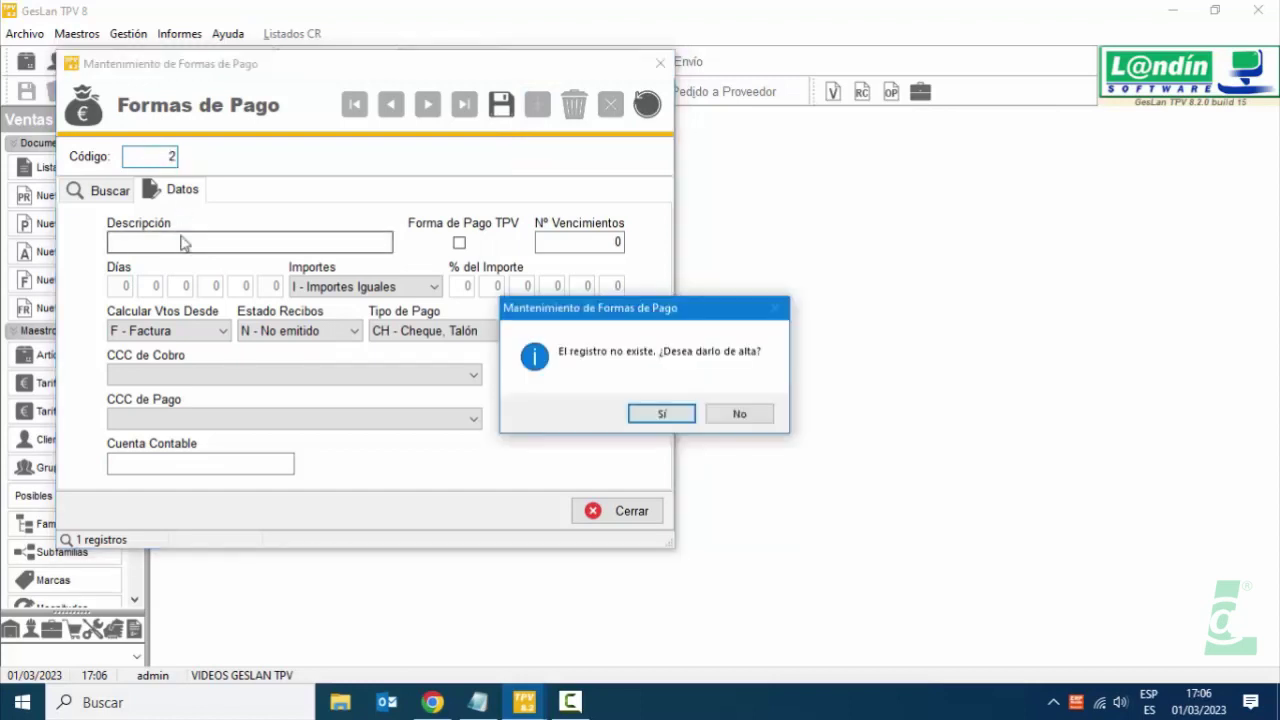
left_click(655, 413)
left_click(320, 243)
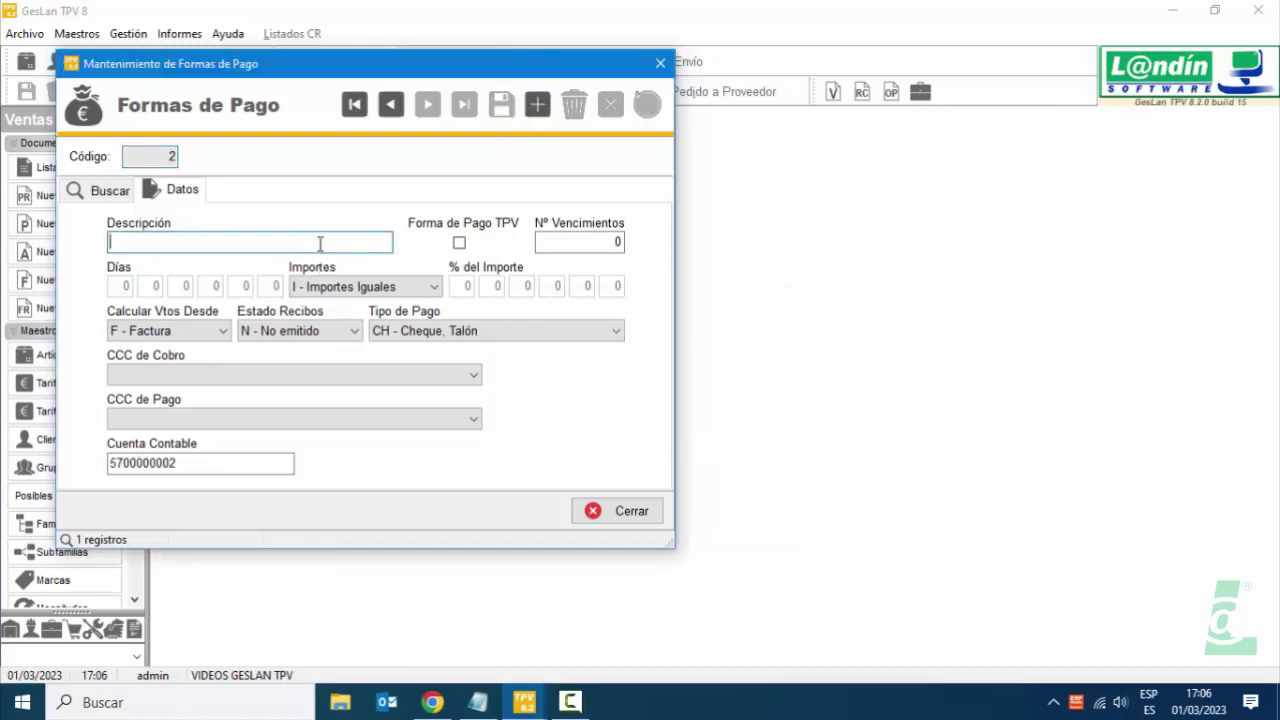
type("PAGO A 30,")
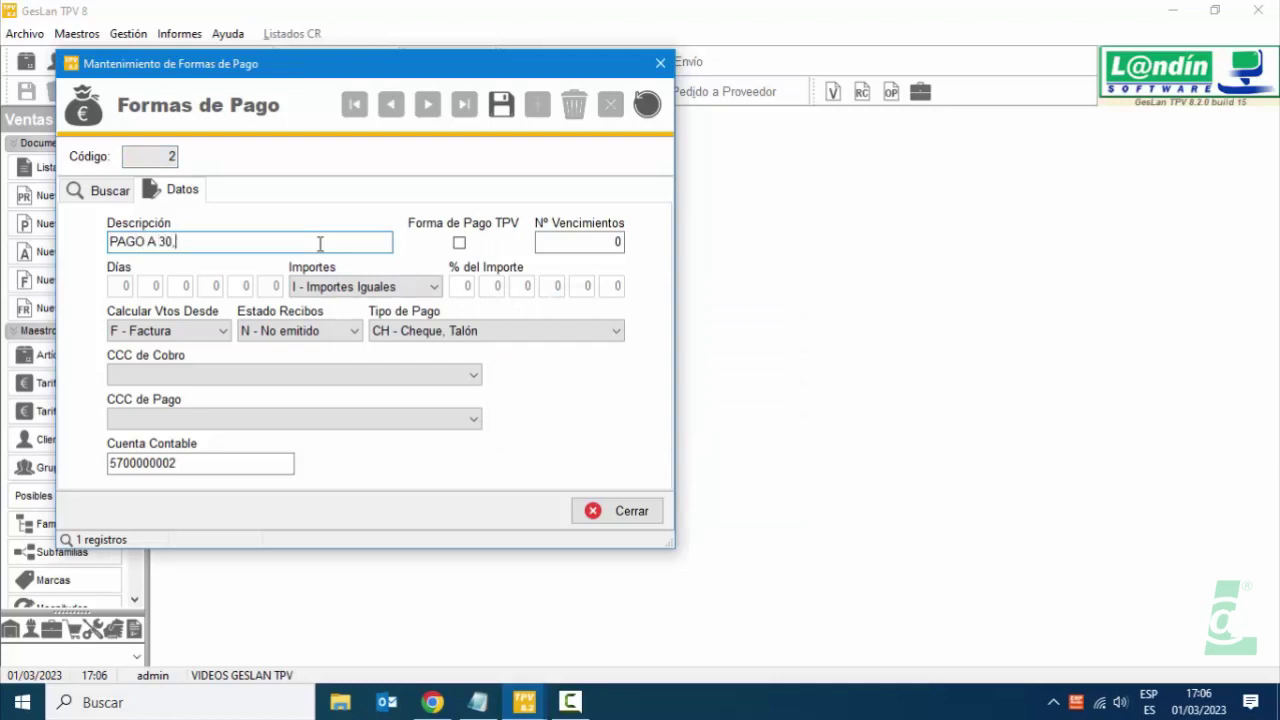
type("60 Y 90 DIAS")
Set the number of due dates to 3, falling at 30, 60 and 90 days.
left_click(596, 240)
type("3")
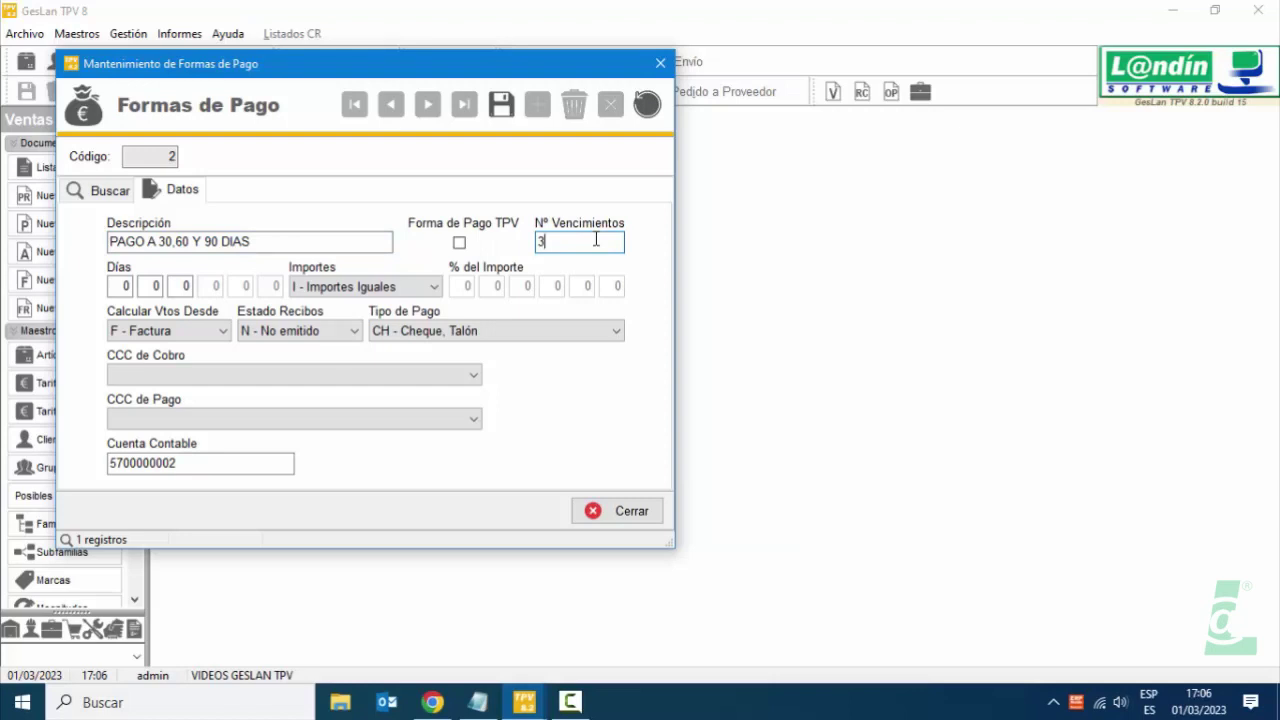
left_click(130, 287)
left_click_drag(130, 287, 107, 290)
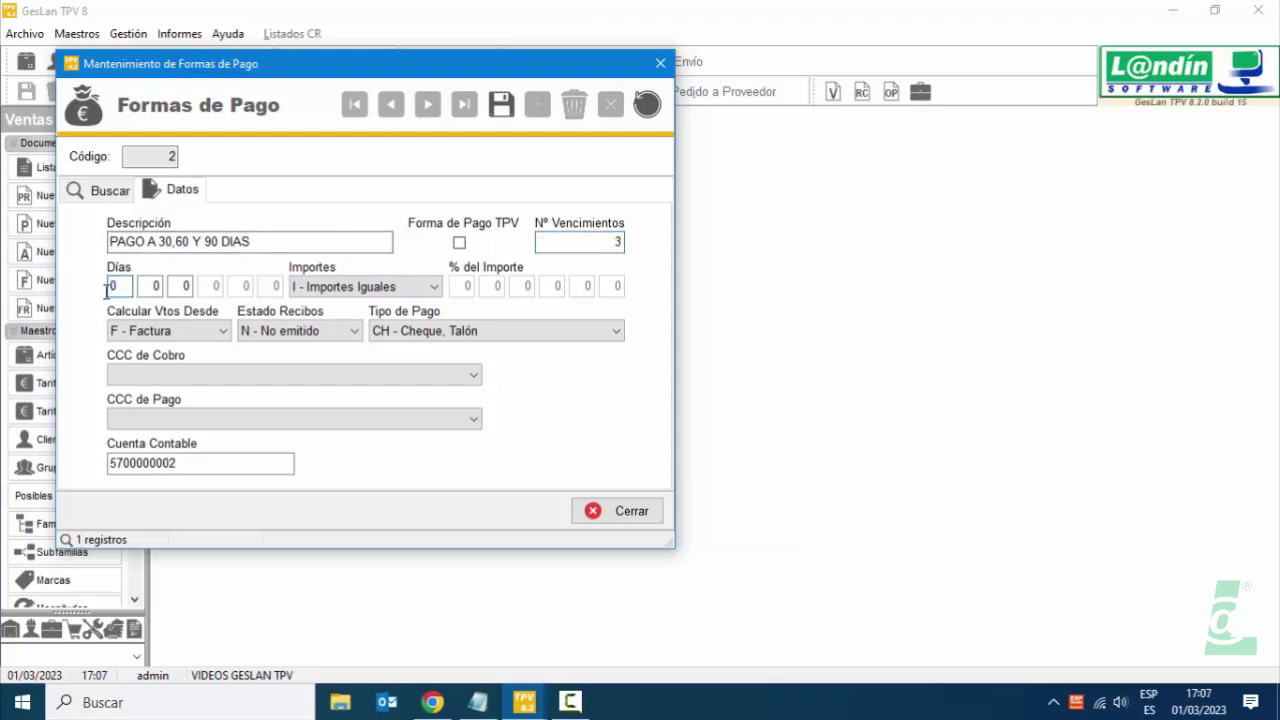
type("30")
key("Tab")
type("60")
key("Tab")
type("90")
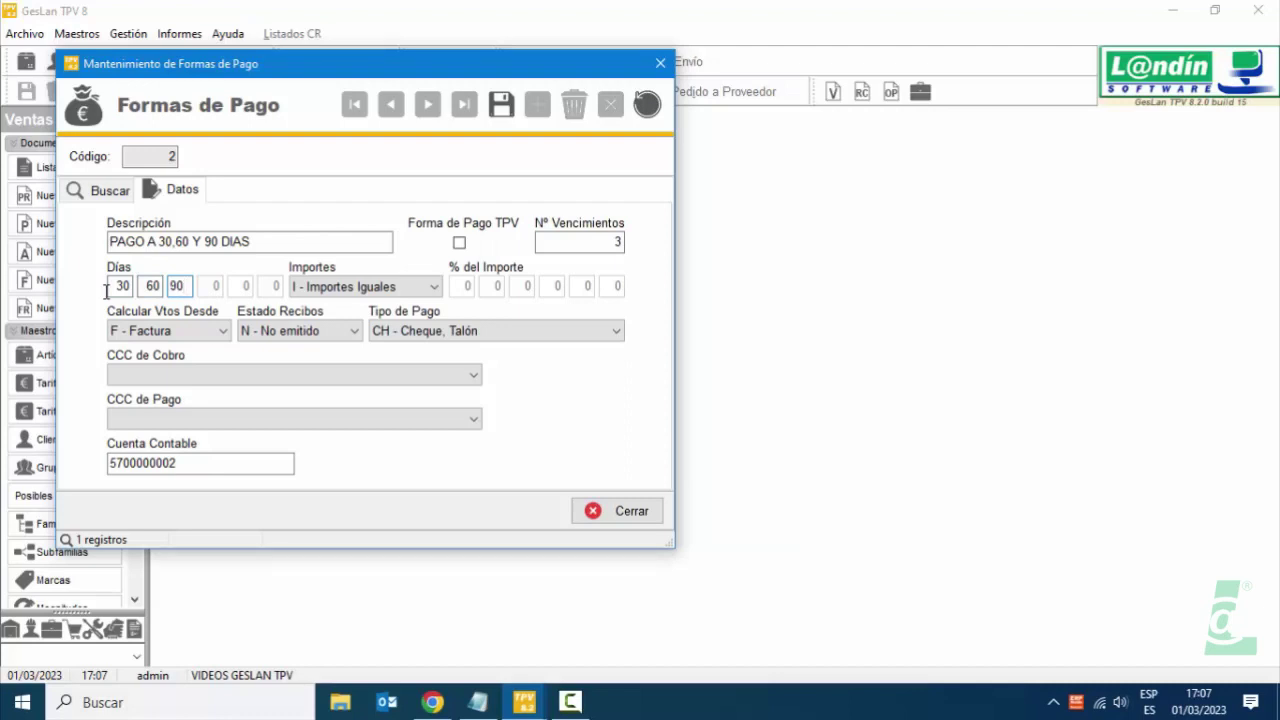
Set the amounts to D - Importes Diferentes with percentages of 50, 30 and 20 for the three due dates.
left_click(434, 289)
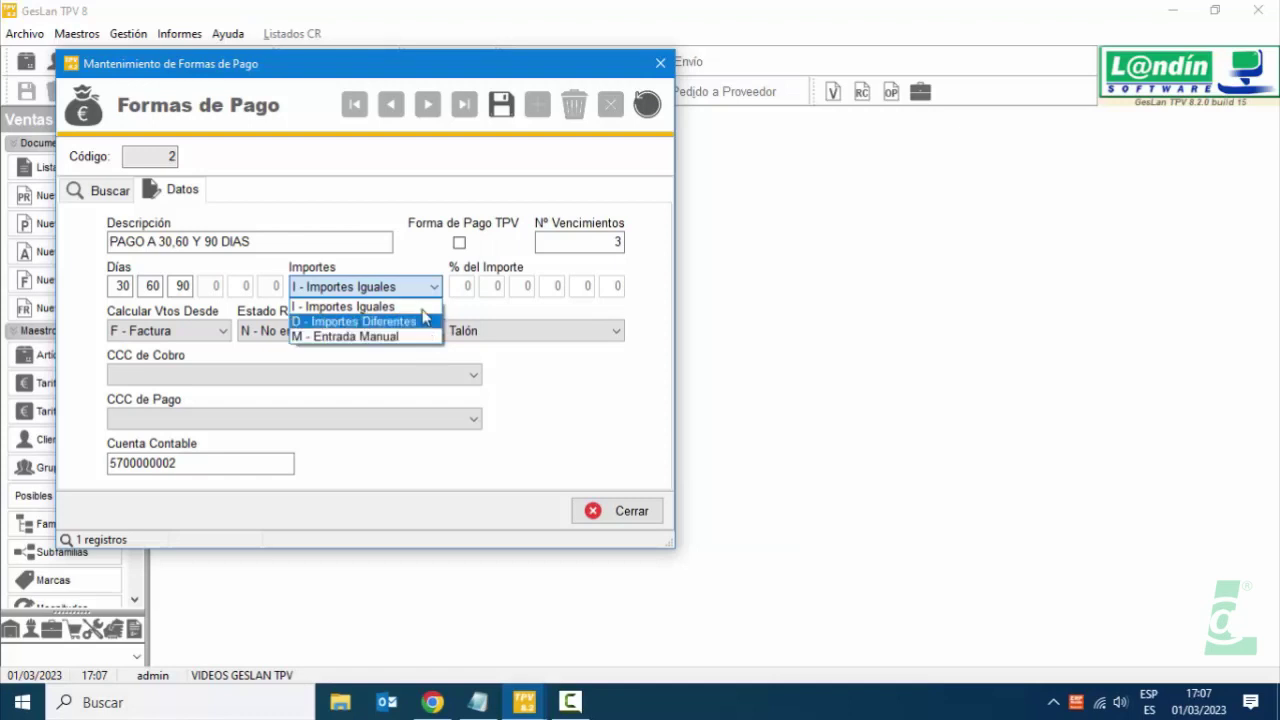
left_click(420, 306)
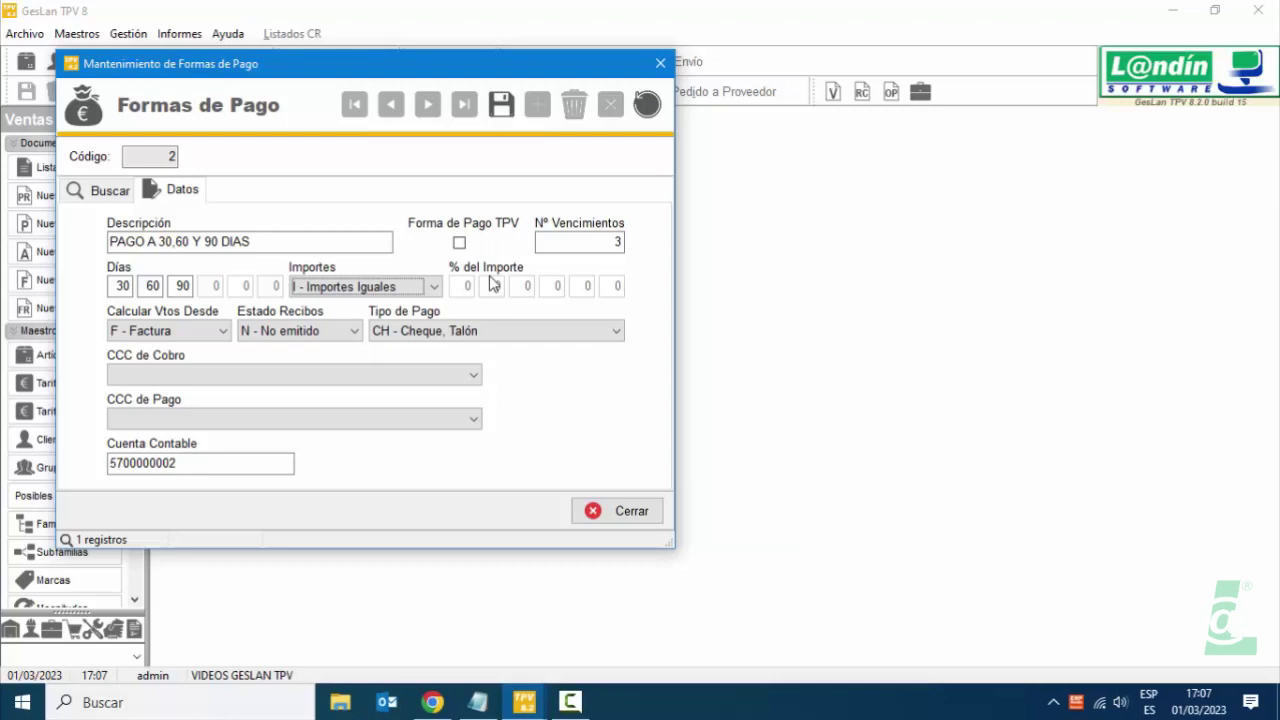
left_click(434, 288)
left_click(418, 322)
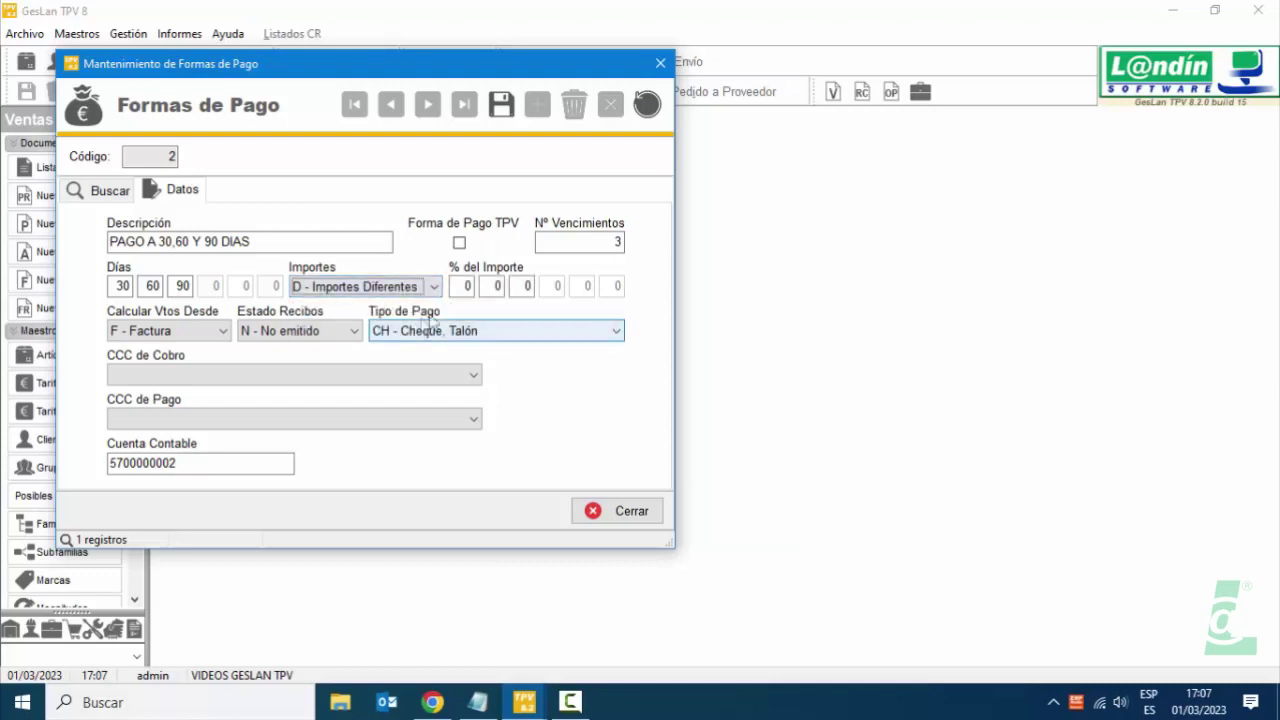
left_click(456, 287)
type("50")
key("Tab")
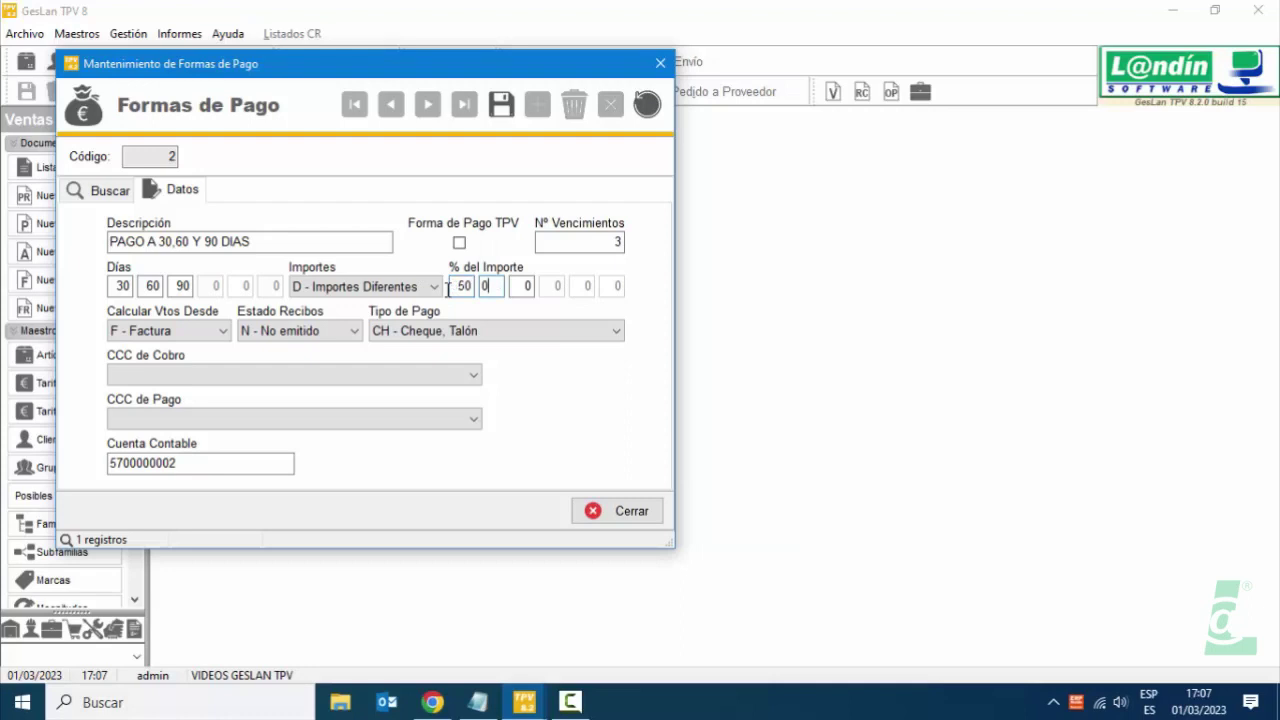
type("30")
key("Tab")
type("20")
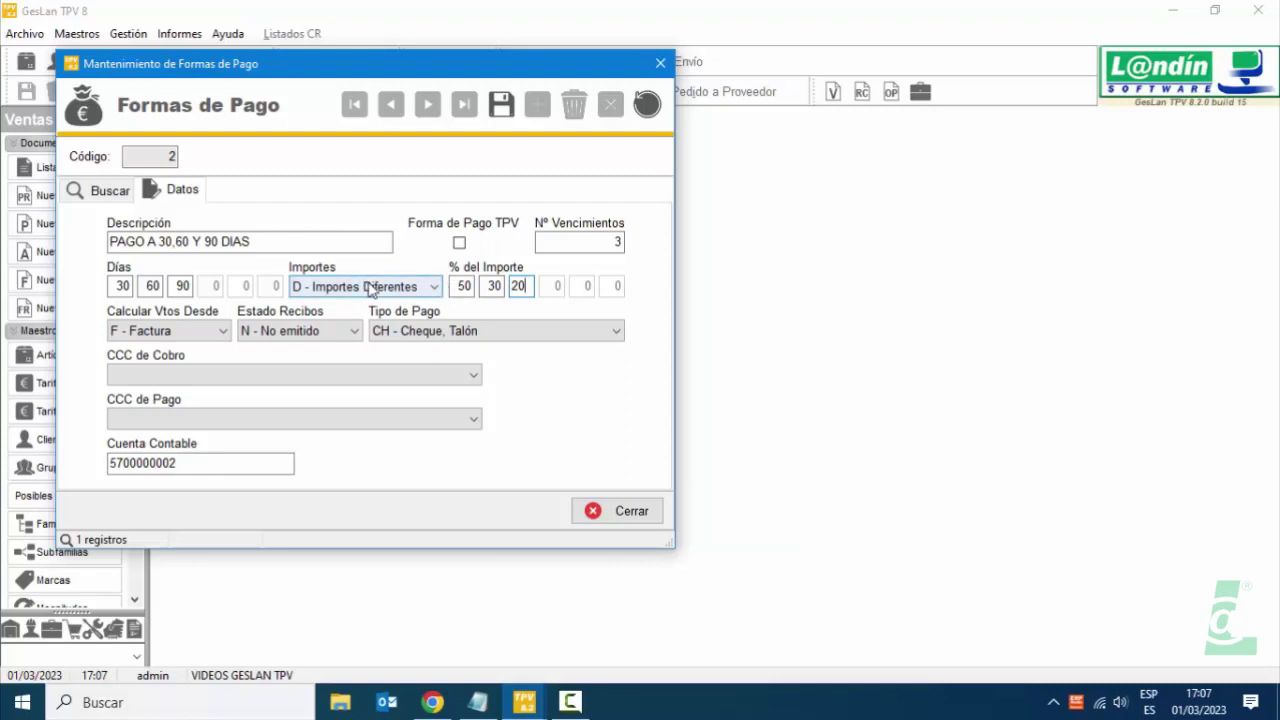
Calculate due dates from F - Factura, with receipt status N - No emitido and payment type TR - Transferencia, and save the record.
left_click(223, 331)
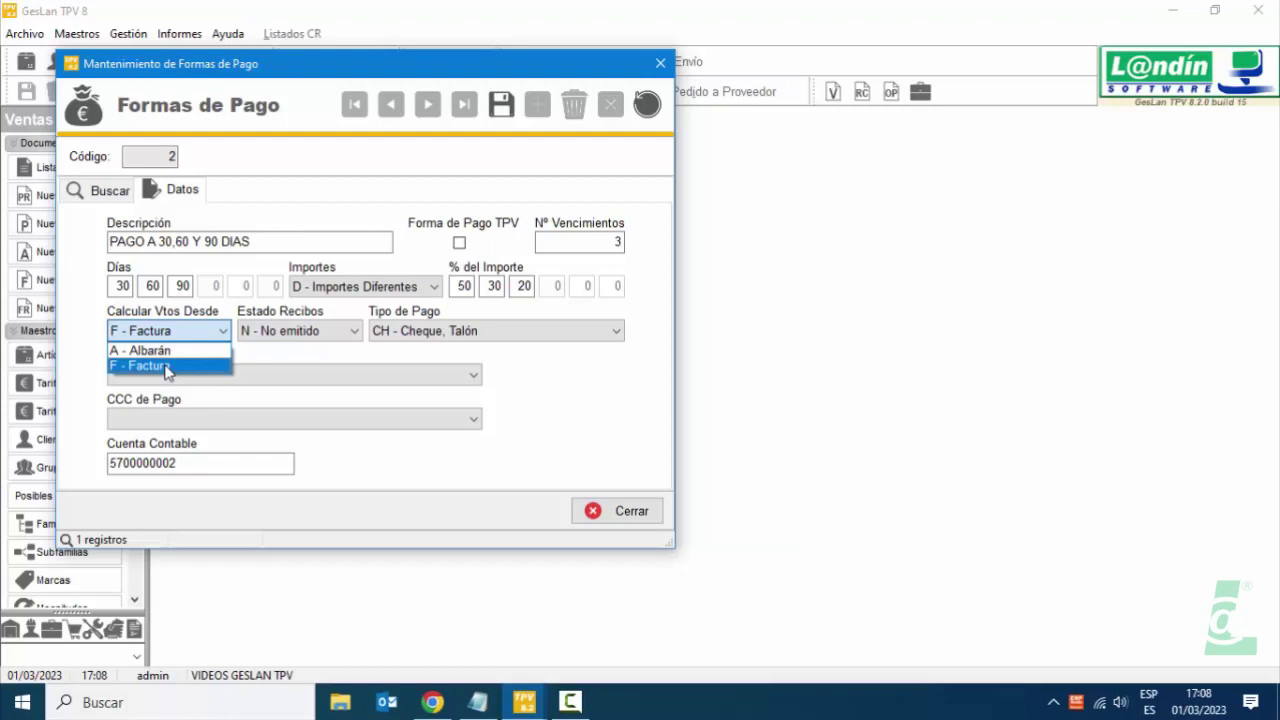
left_click(165, 368)
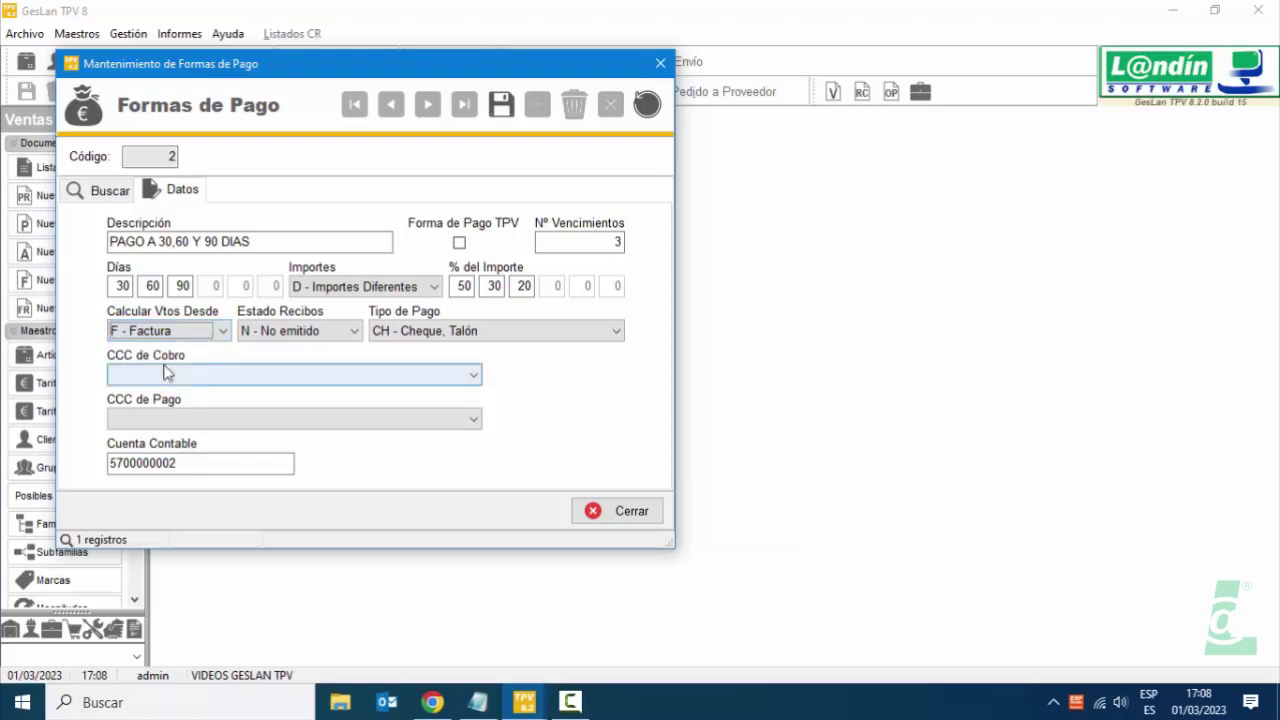
left_click(351, 334)
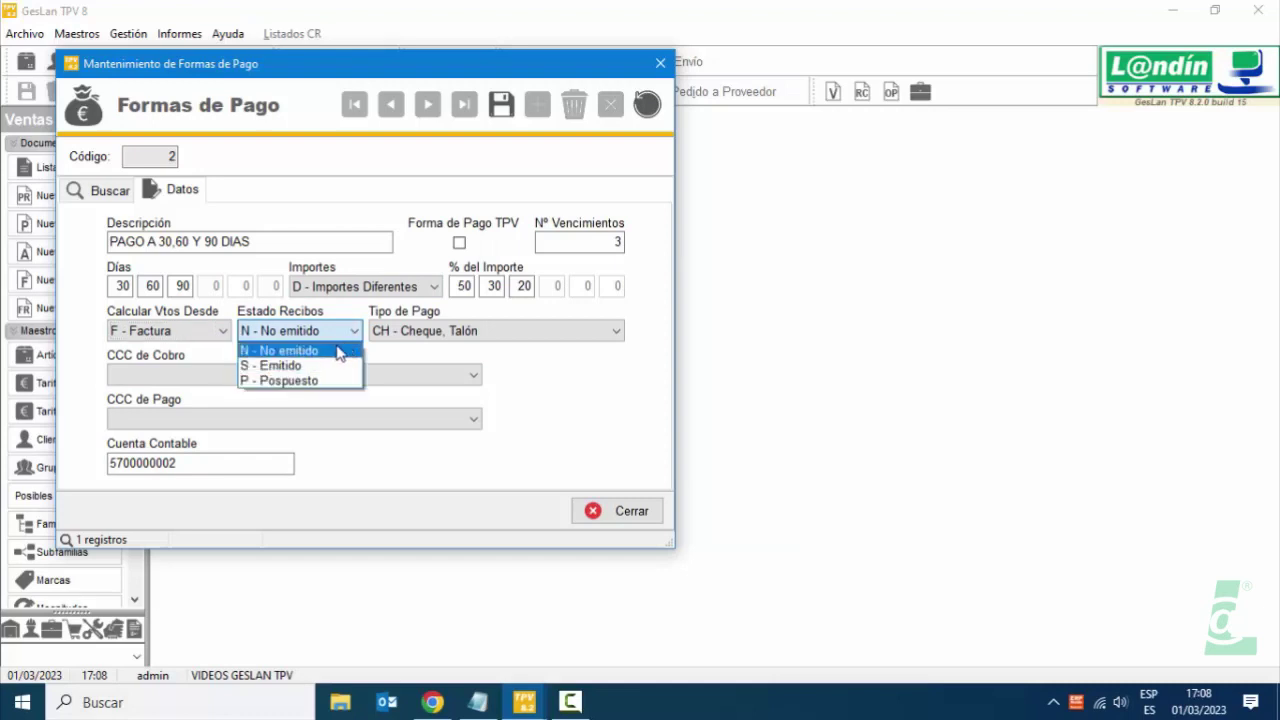
left_click(325, 355)
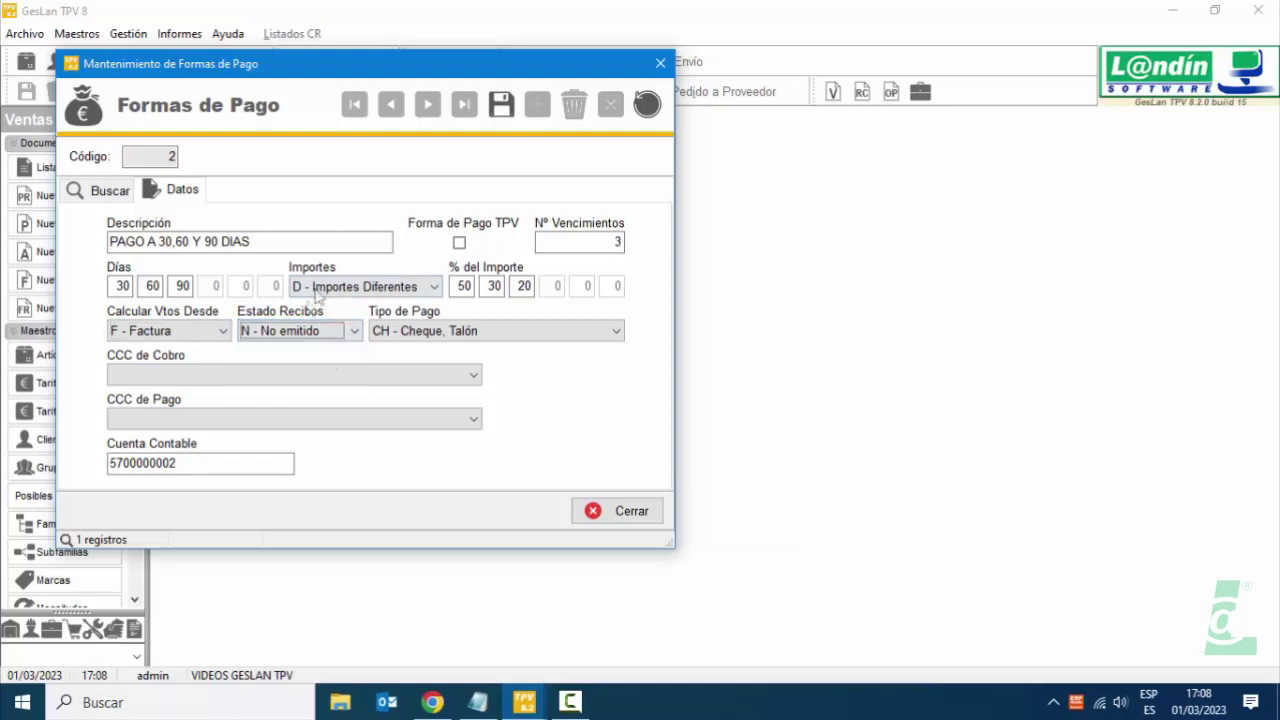
left_click(449, 338)
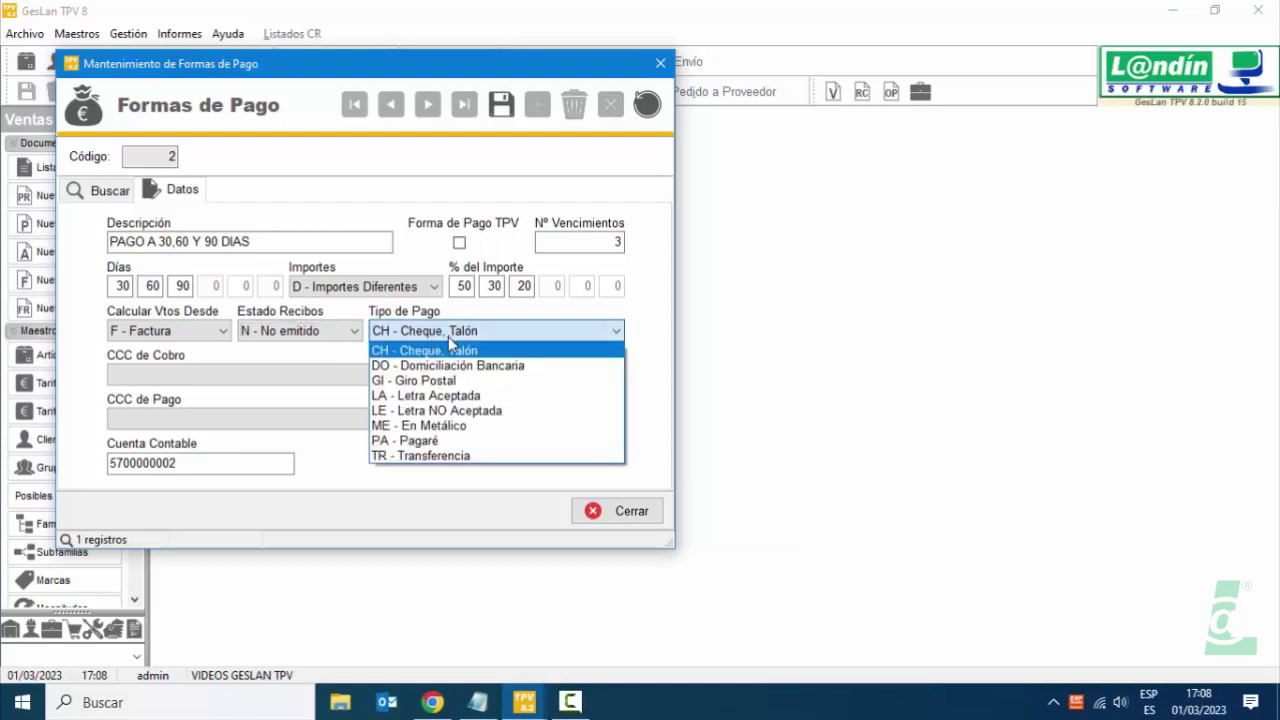
left_click(449, 456)
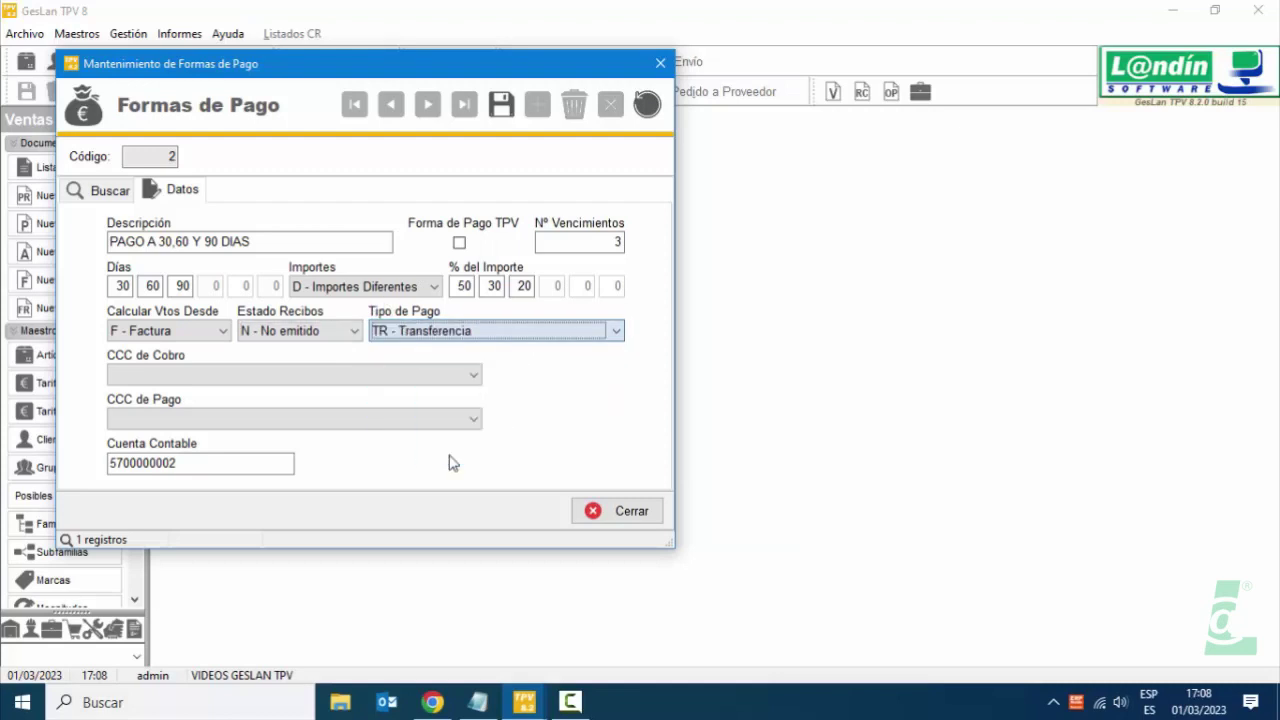
left_click(501, 106)
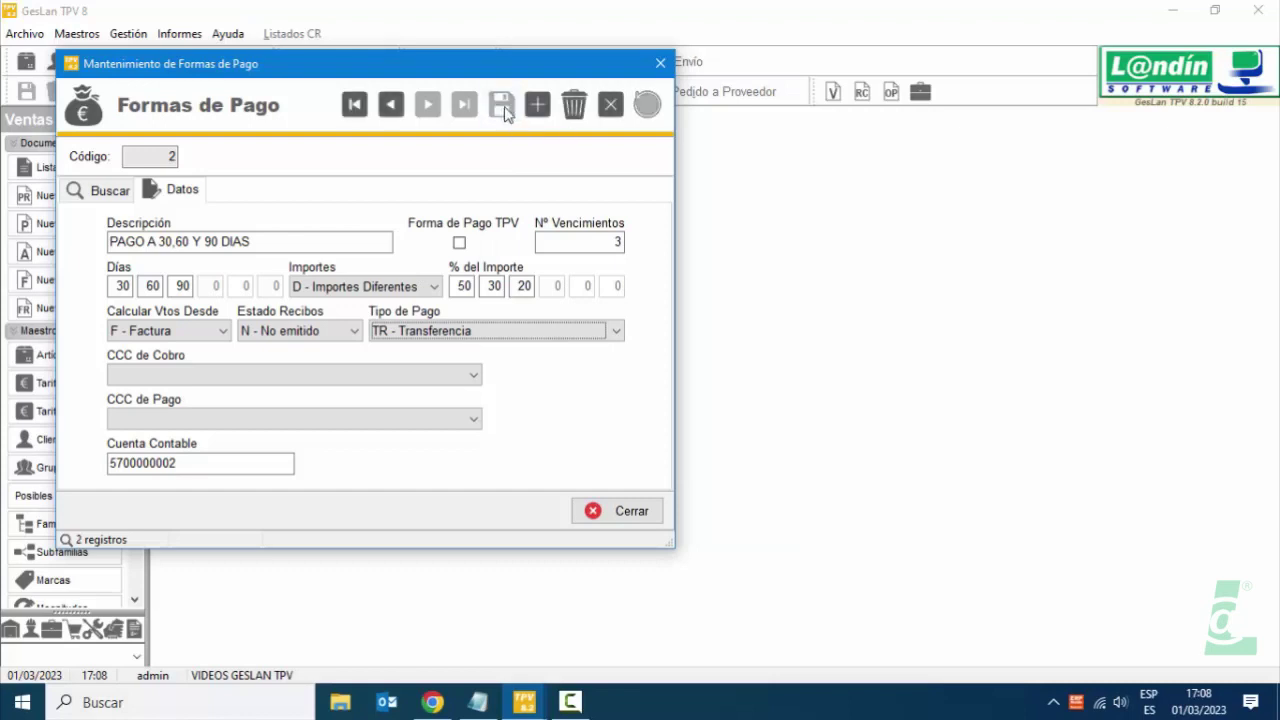
Add a new payment method record with code 3 described as PAGO POR TRANSFERENCIA.
left_click(537, 106)
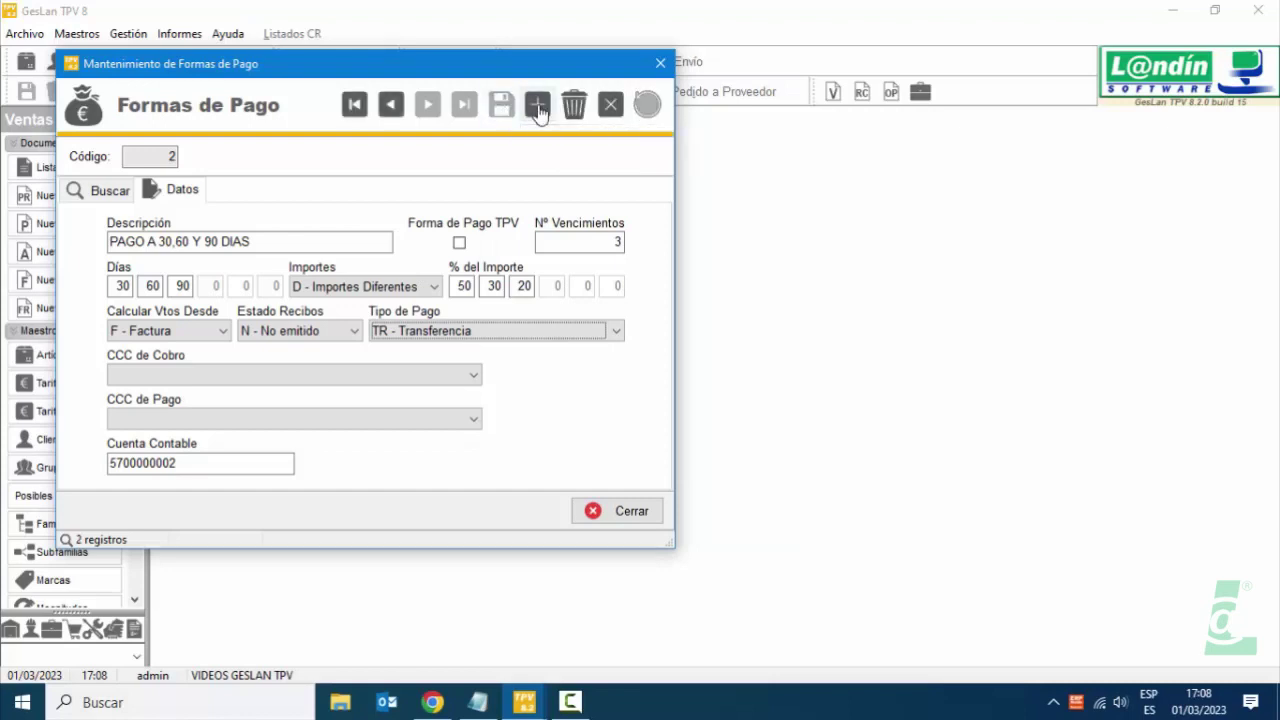
left_click(180, 241)
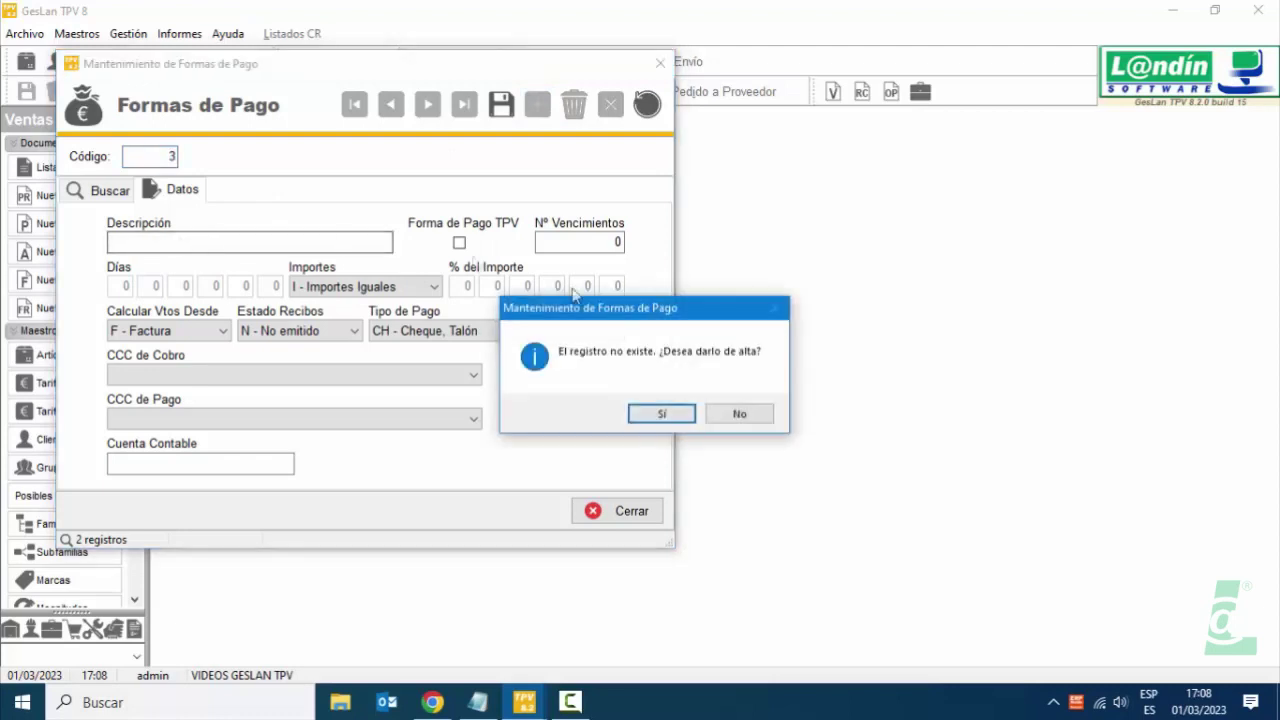
left_click(657, 412)
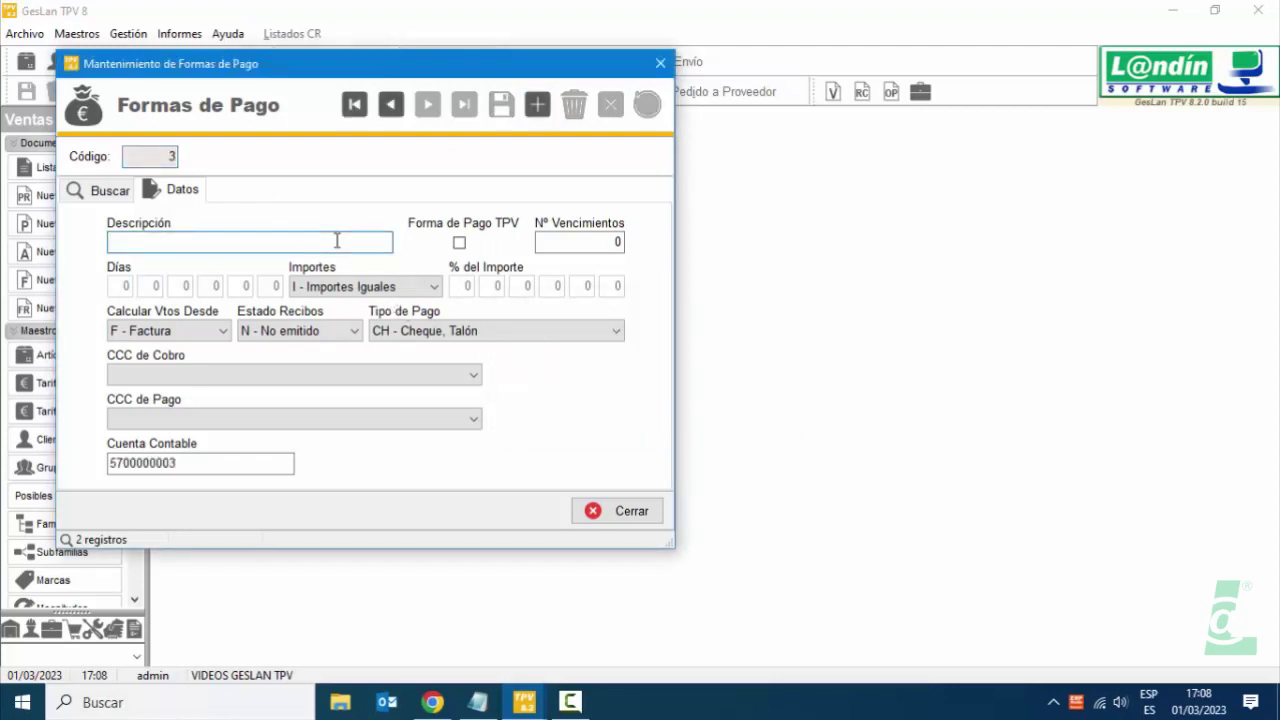
type("PAGO POR TRANSFERENCIA")
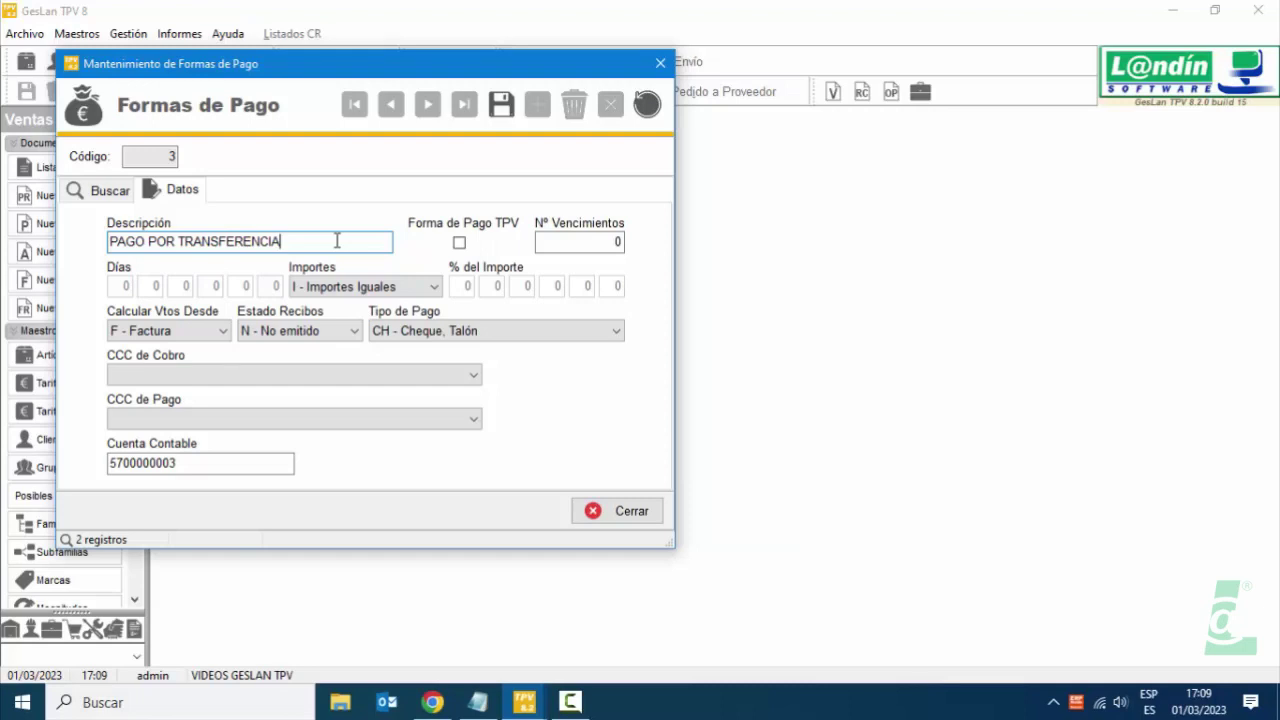
Set the number of due dates to 1, falling at 5 days.
left_click(557, 244)
key("BackSpace")
type("1")
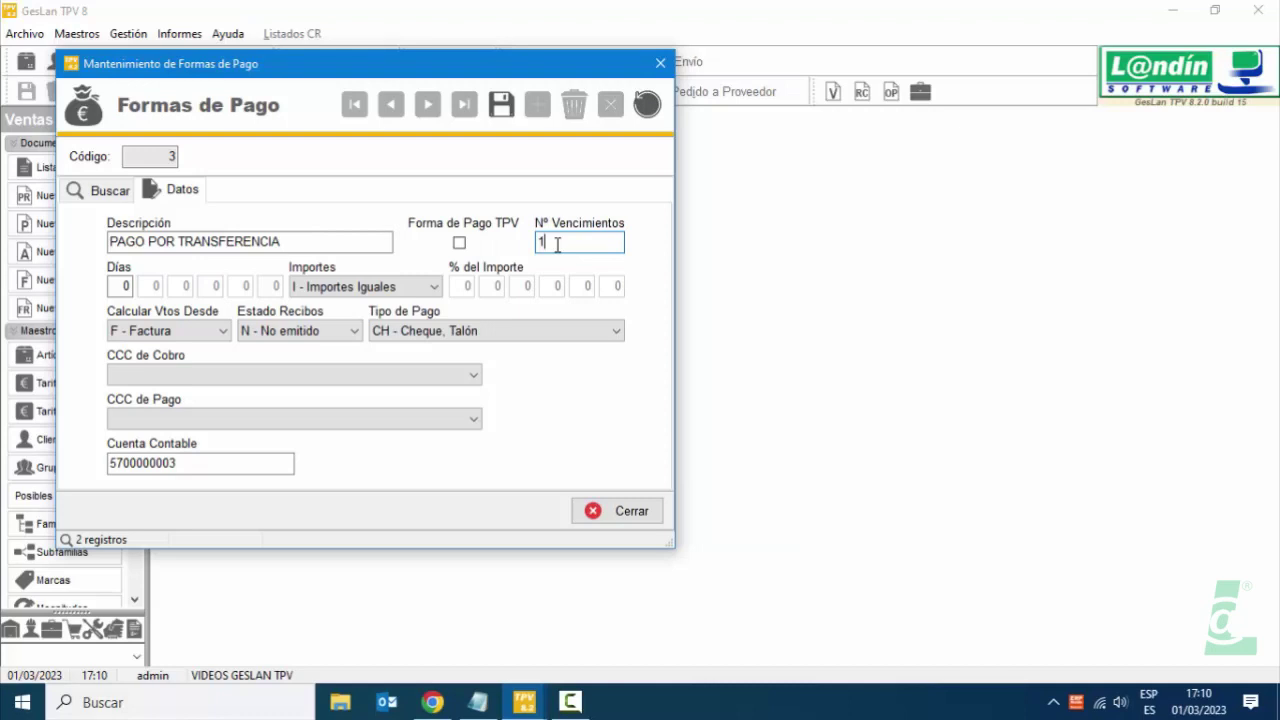
left_click(127, 286)
double_click(127, 286)
type("5")
Set the payment type to TR - Transferencia, save the record and close the payment methods window.
left_click(425, 331)
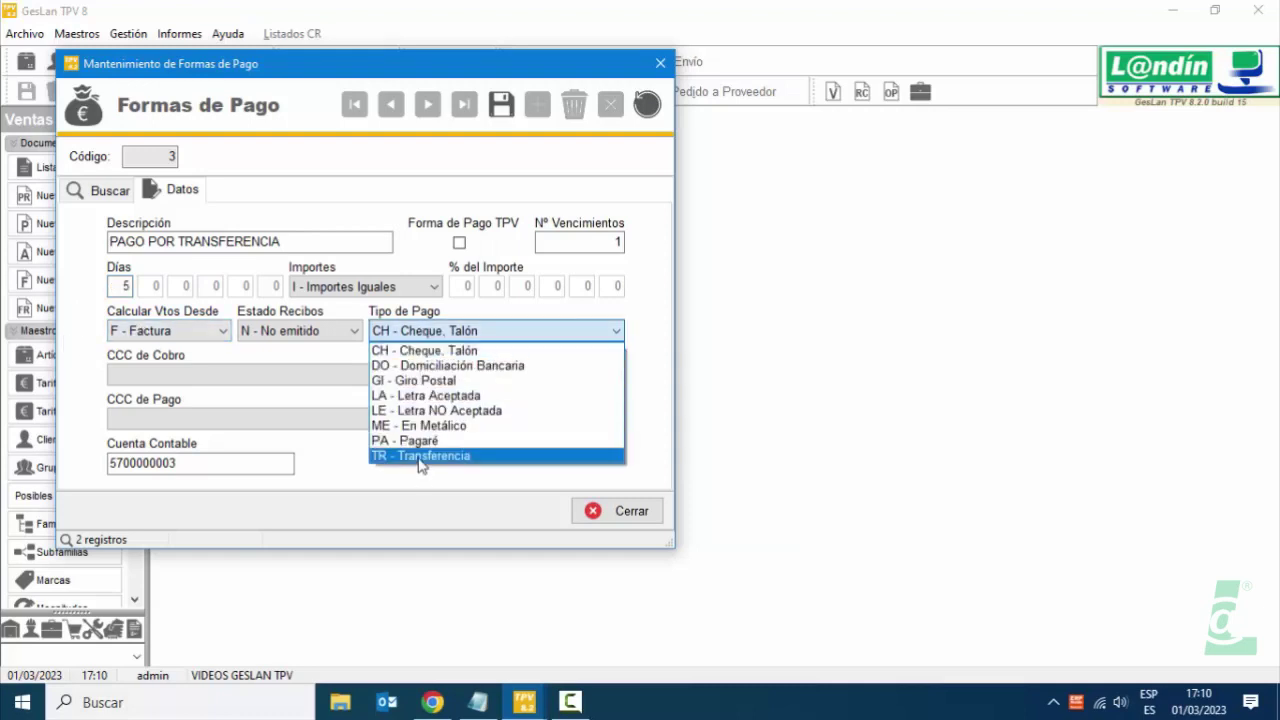
left_click(421, 457)
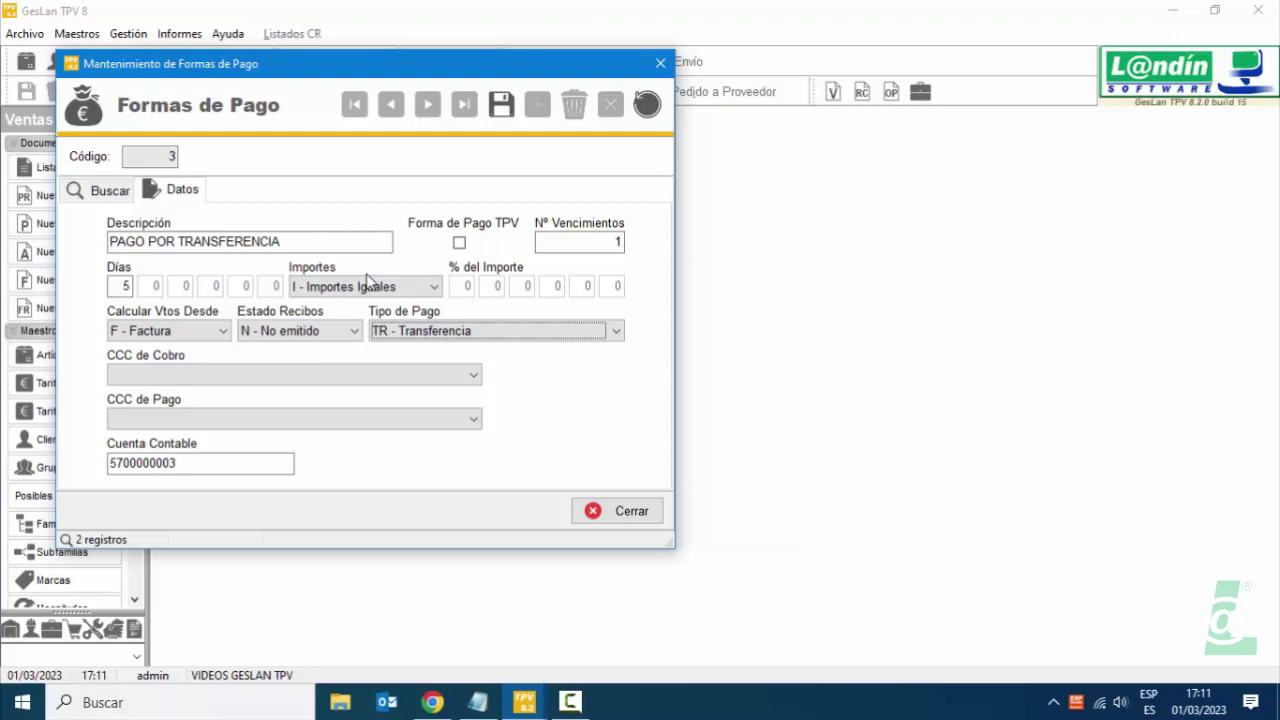
left_click(498, 112)
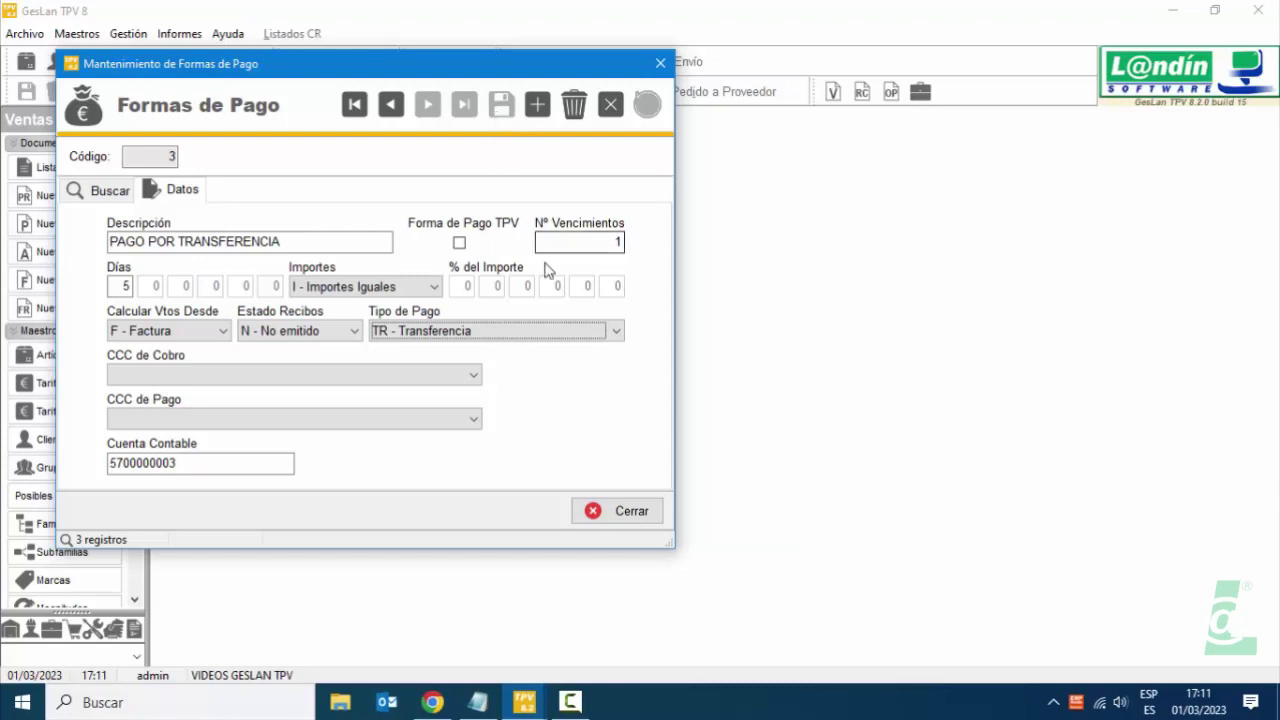
left_click(633, 510)
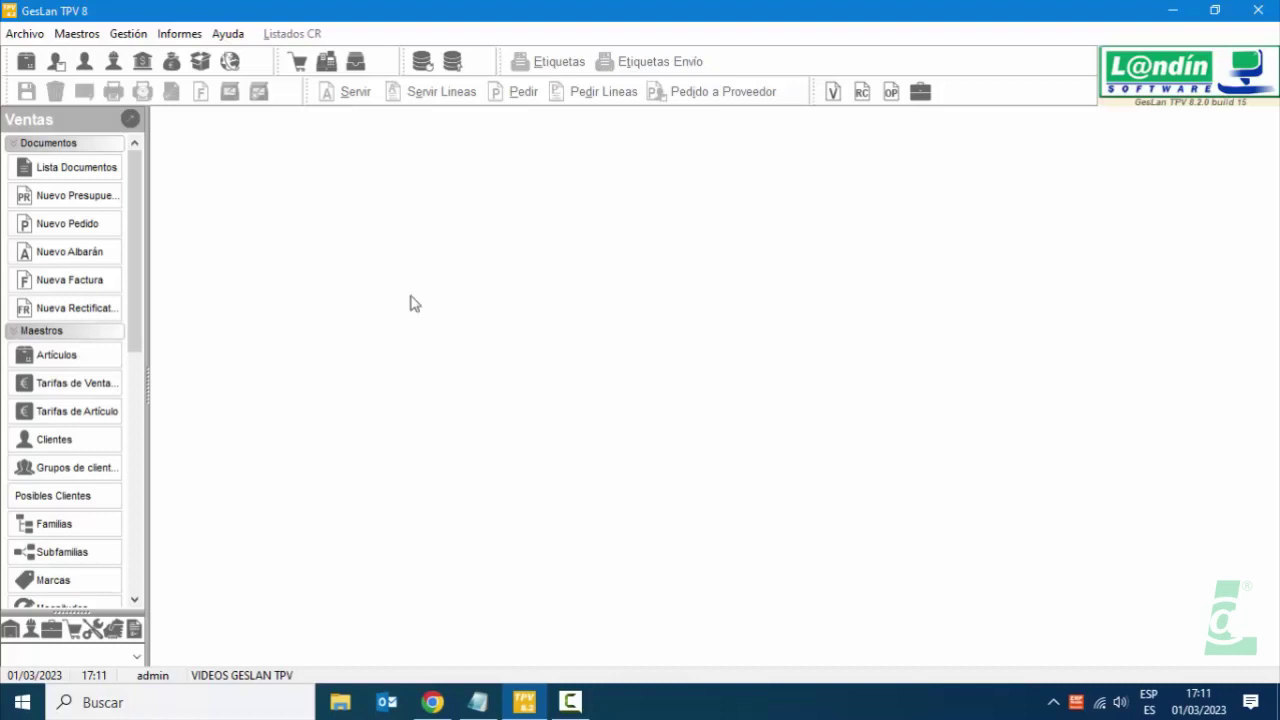
Open the record of the supplier DISTRIBUCIONES NOROESTE from the suppliers master.
left_click(87, 38)
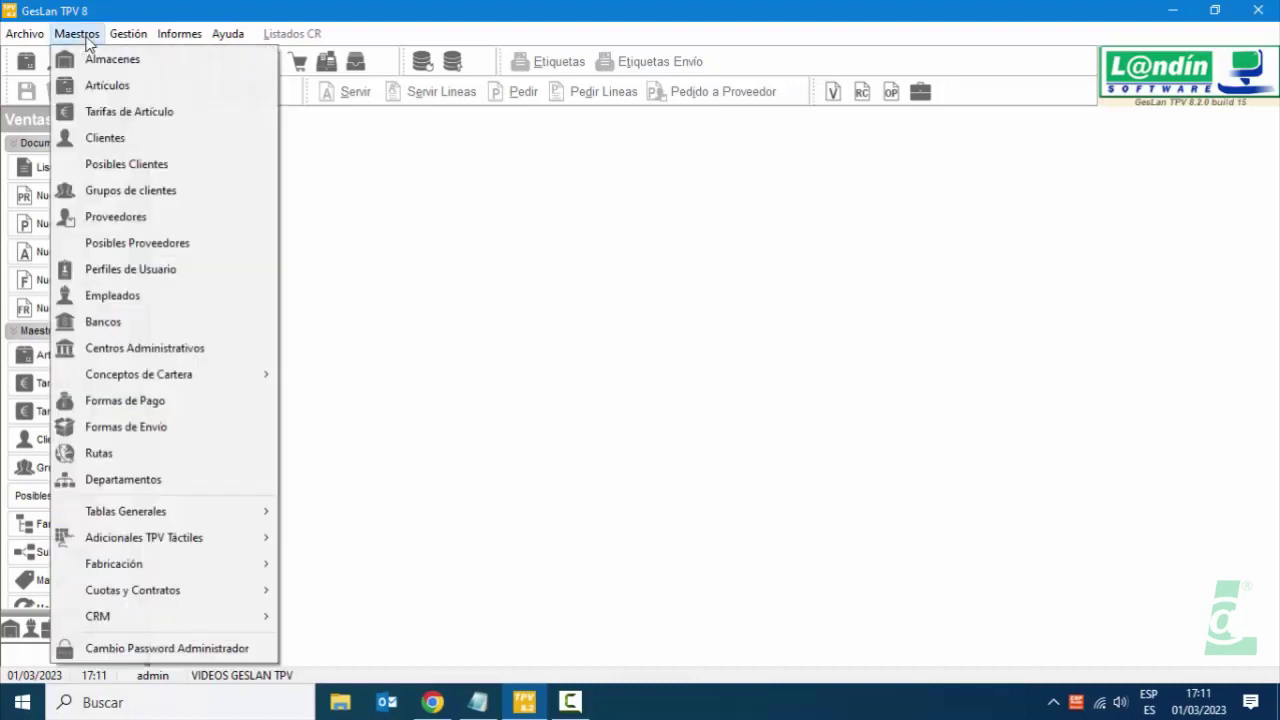
left_click(96, 214)
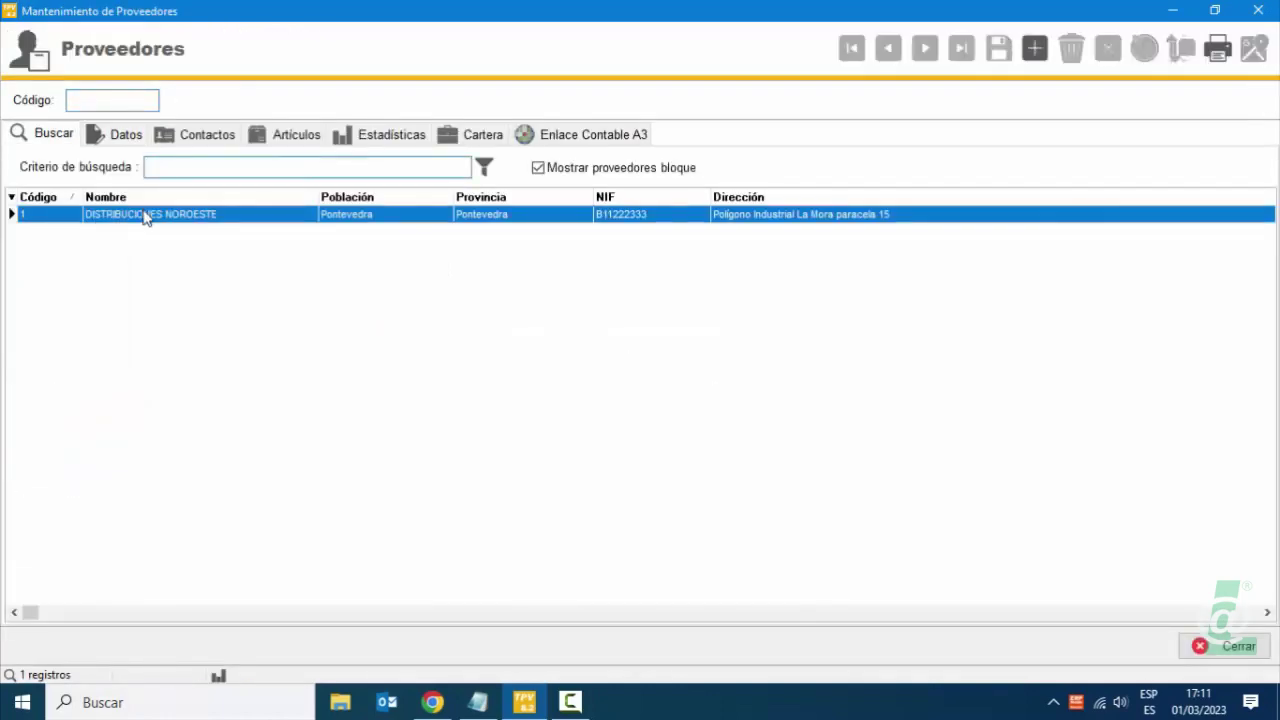
double_click(143, 215)
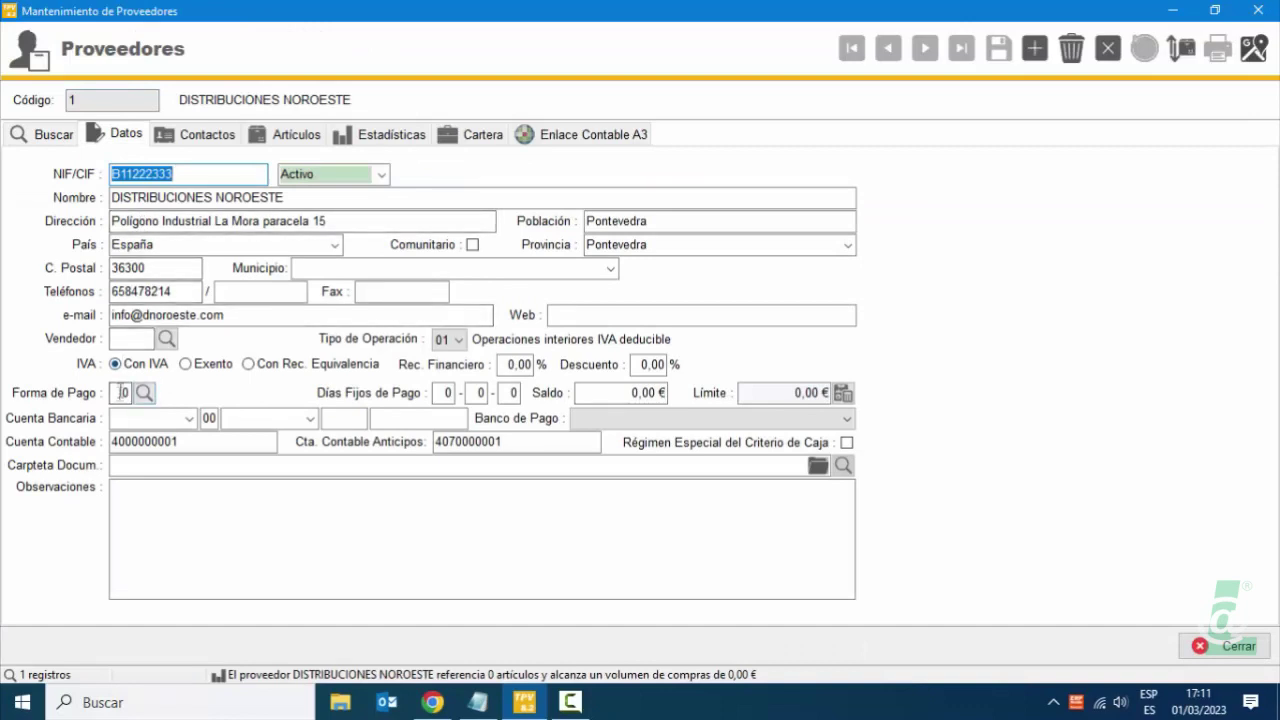
Assign PAGO A 30,60 Y 90 DIAS as the supplier's payment method and close the suppliers window.
left_click(150, 394)
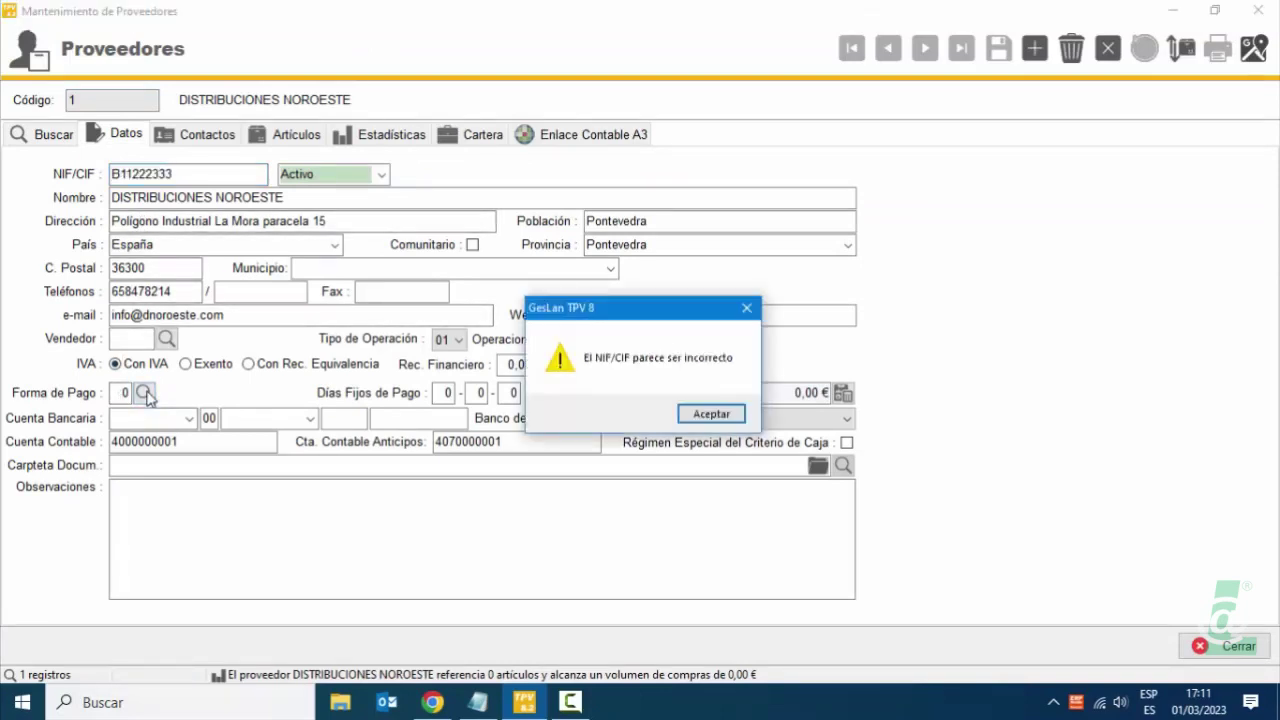
left_click(702, 416)
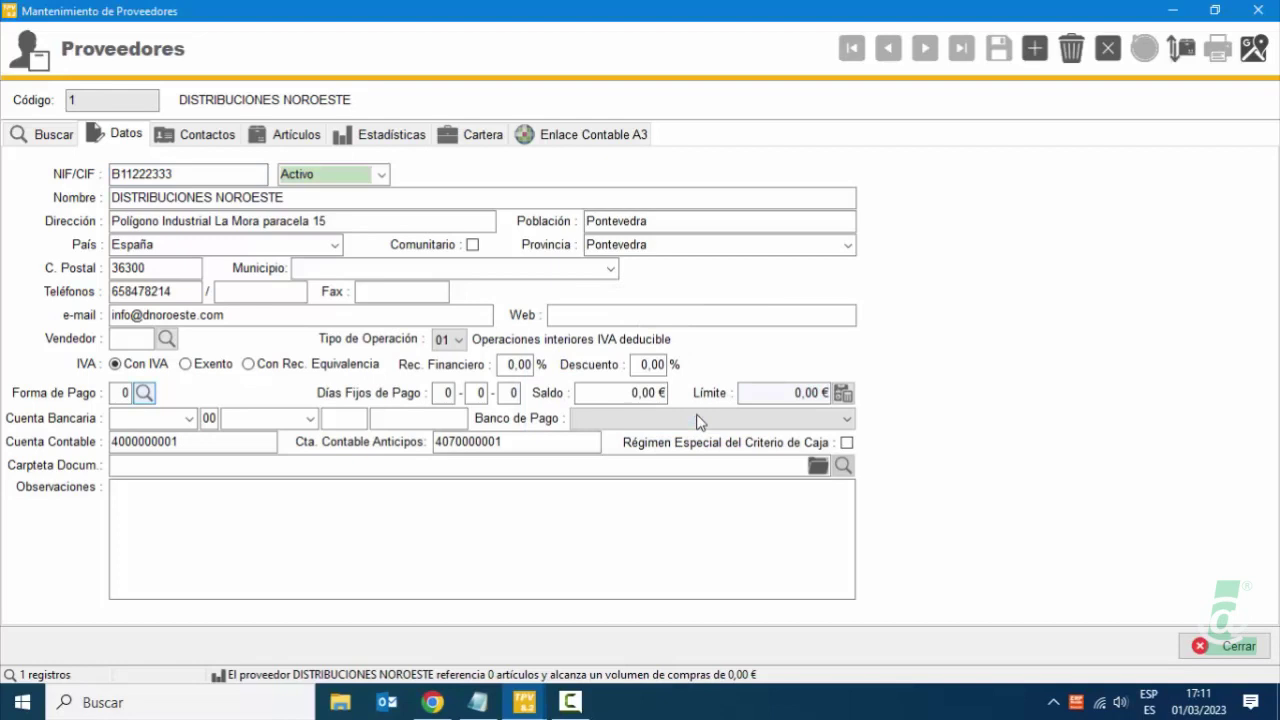
left_click(144, 393)
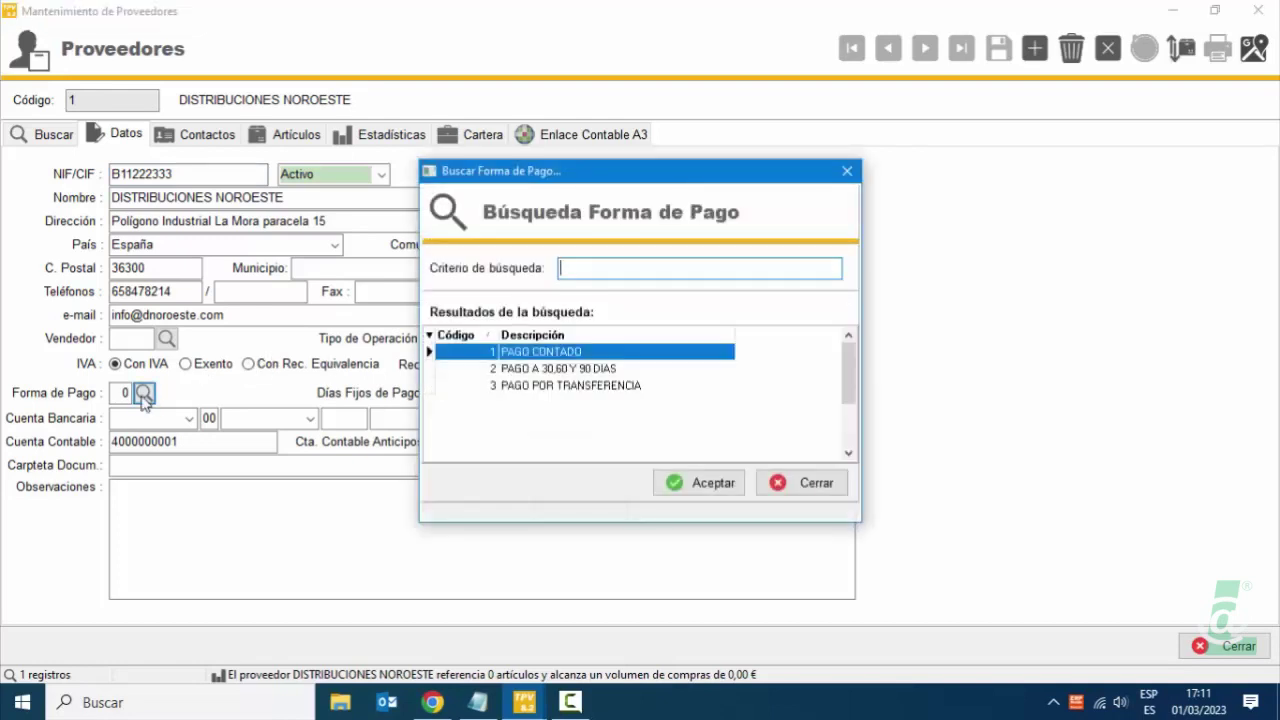
left_click(535, 370)
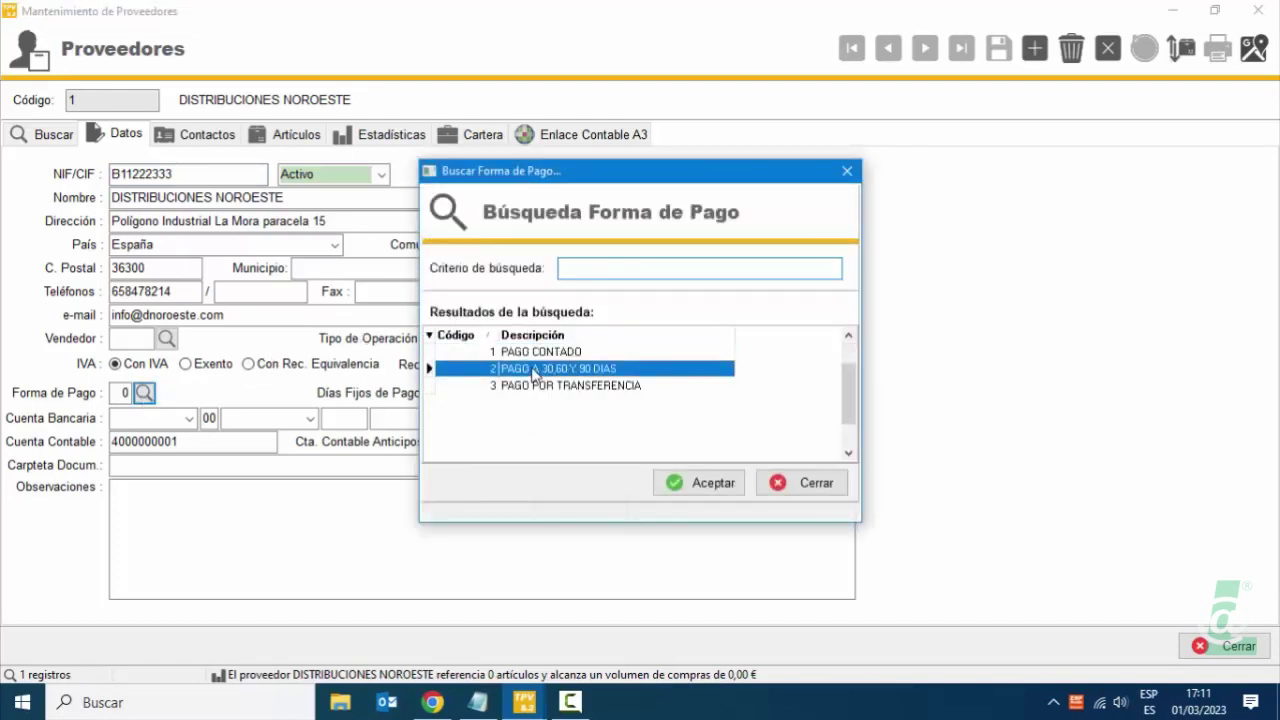
left_click(690, 482)
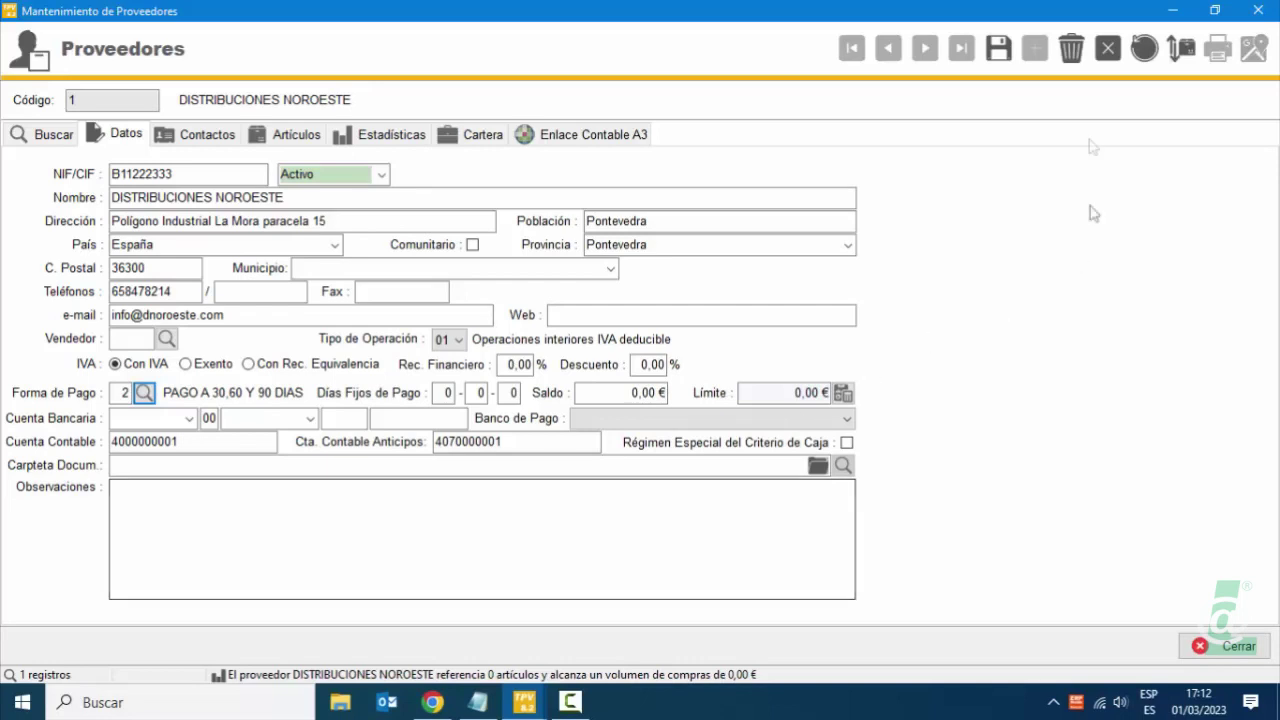
left_click(1258, 10)
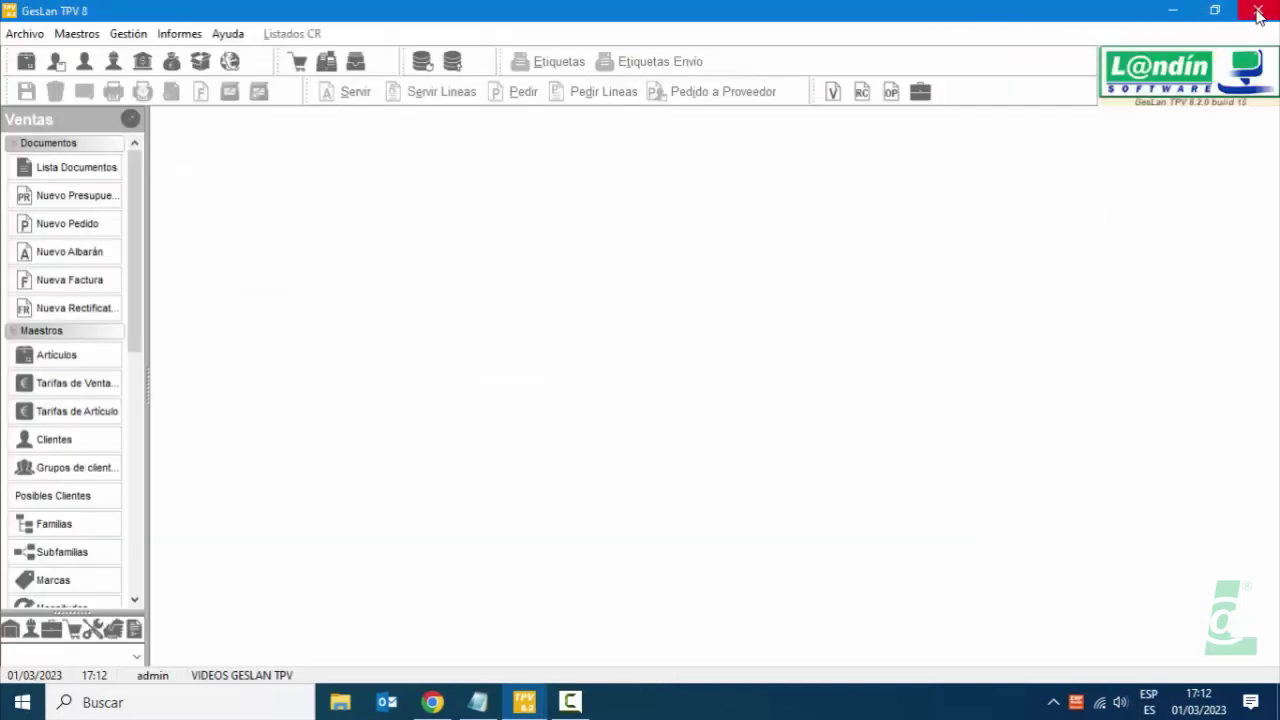
Open the payment data of the customer listed below Cliente Contado in the customers master.
left_click(77, 33)
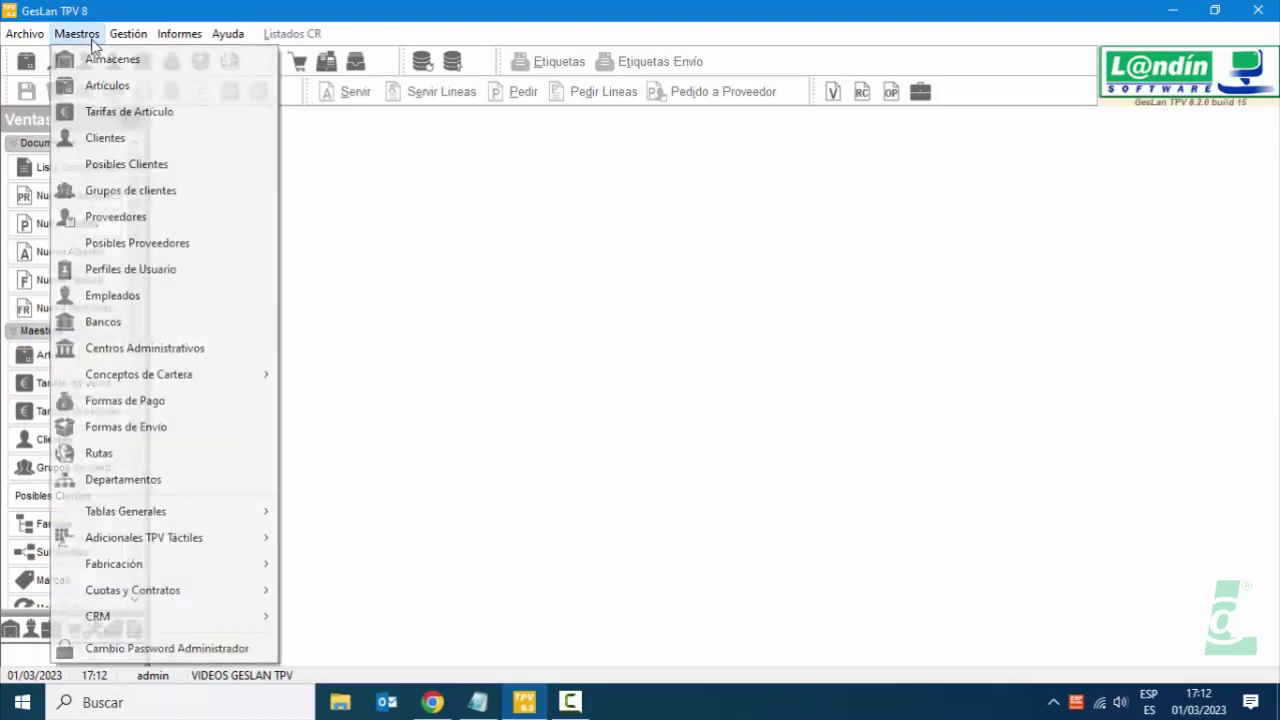
left_click(103, 143)
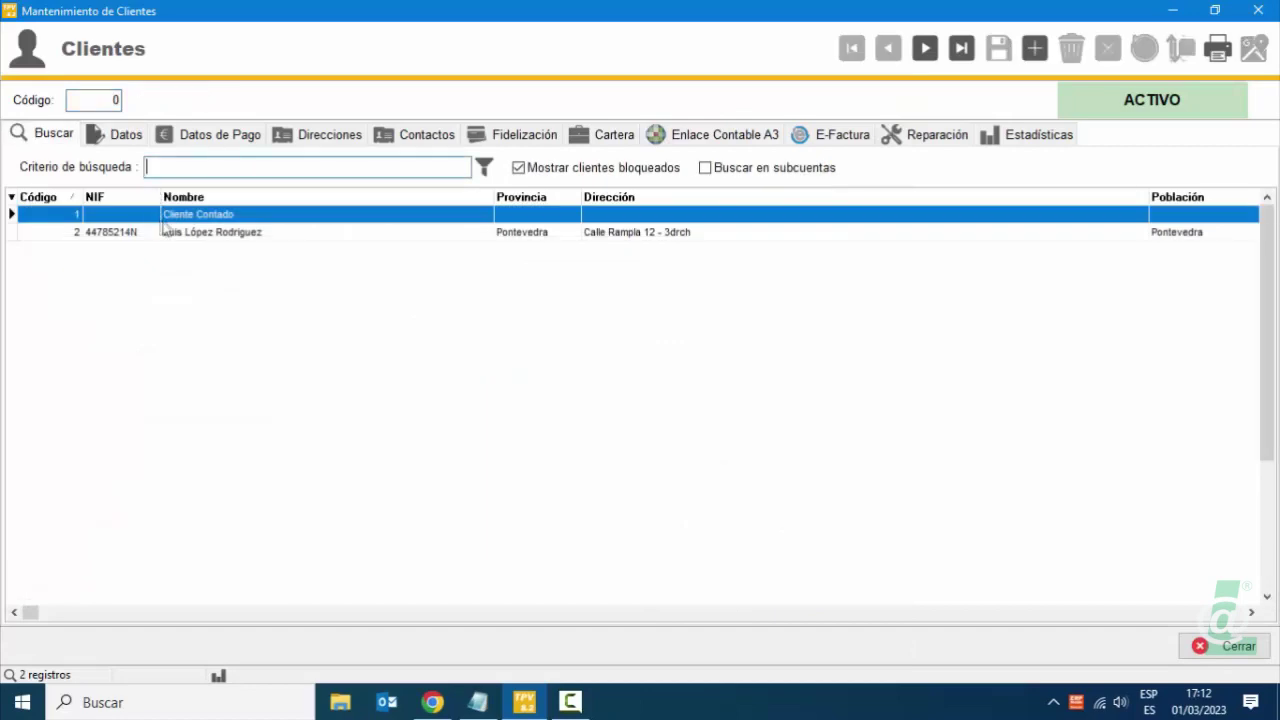
left_click(196, 233)
double_click(196, 233)
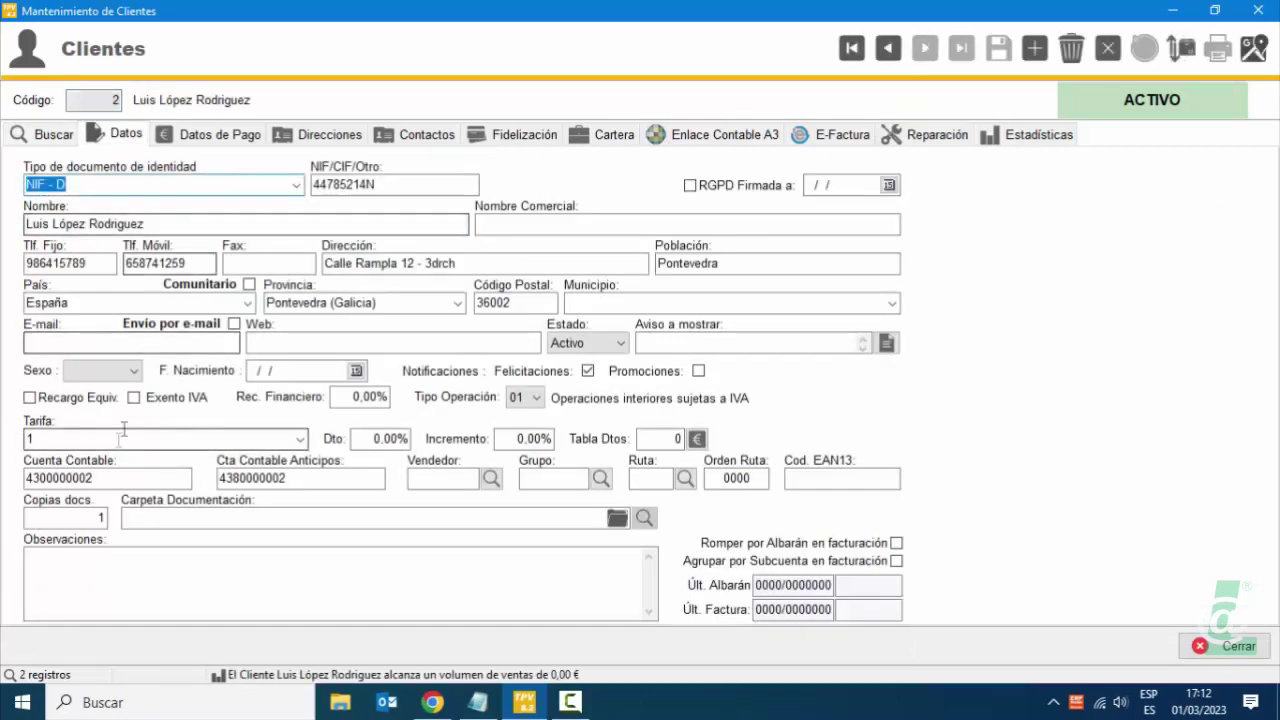
left_click(211, 141)
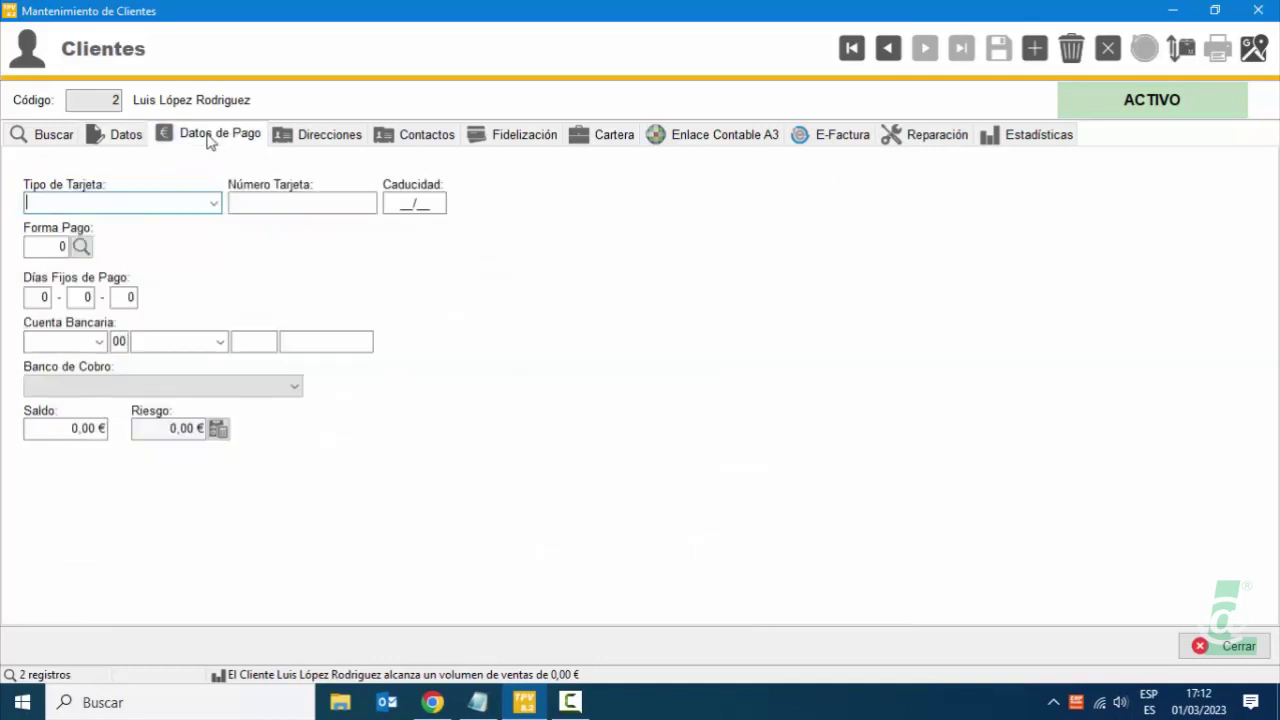
Assign PAGO CONTADO as the customer's payment method, save the record and close the customers window.
left_click(81, 246)
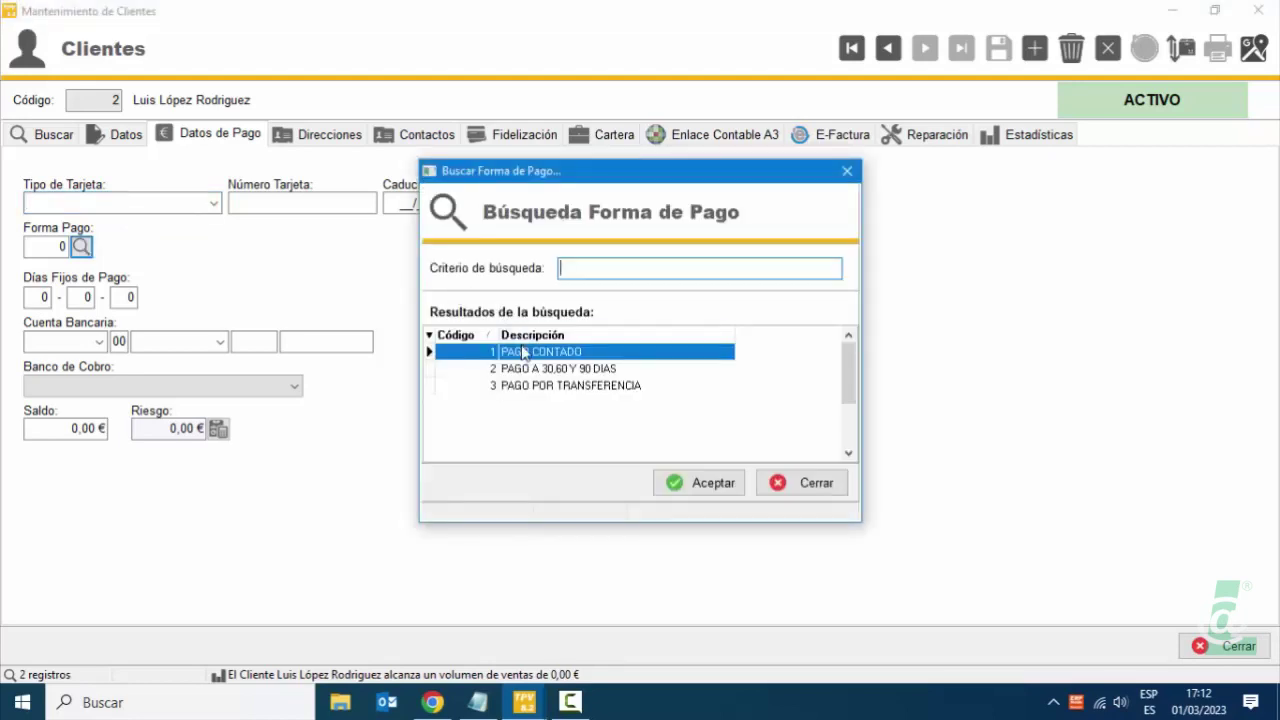
left_click(700, 483)
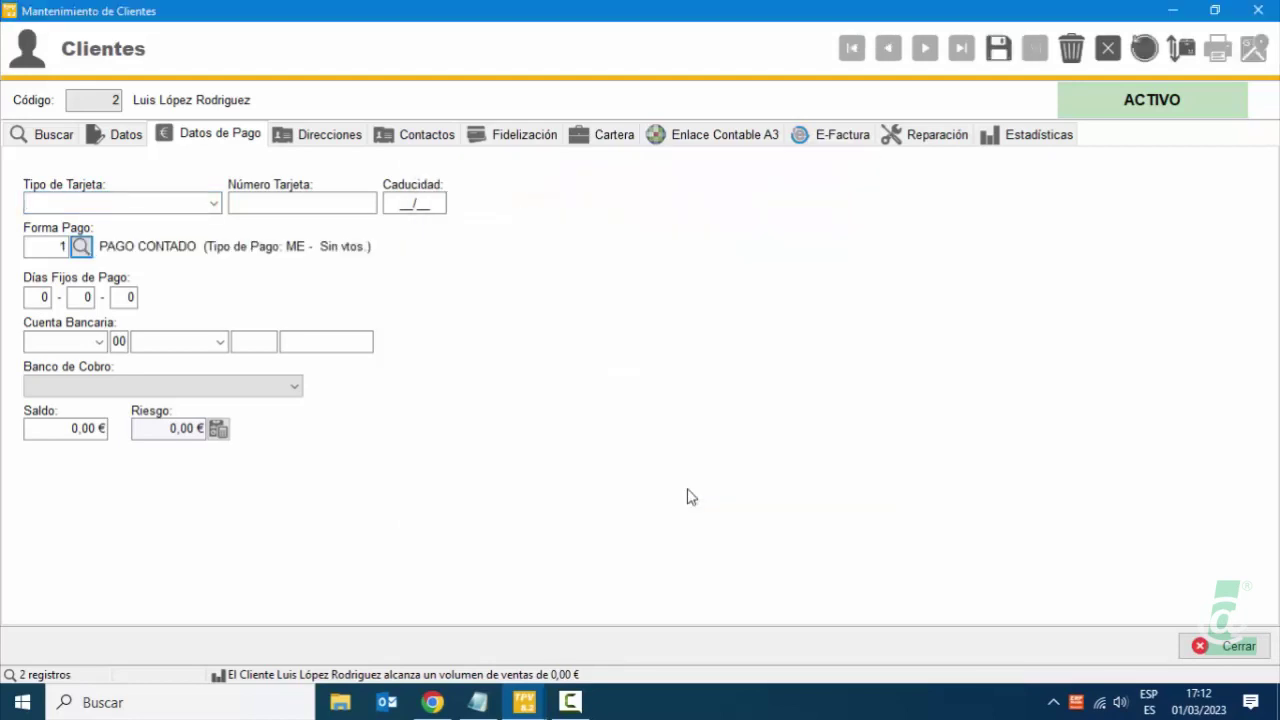
left_click(995, 54)
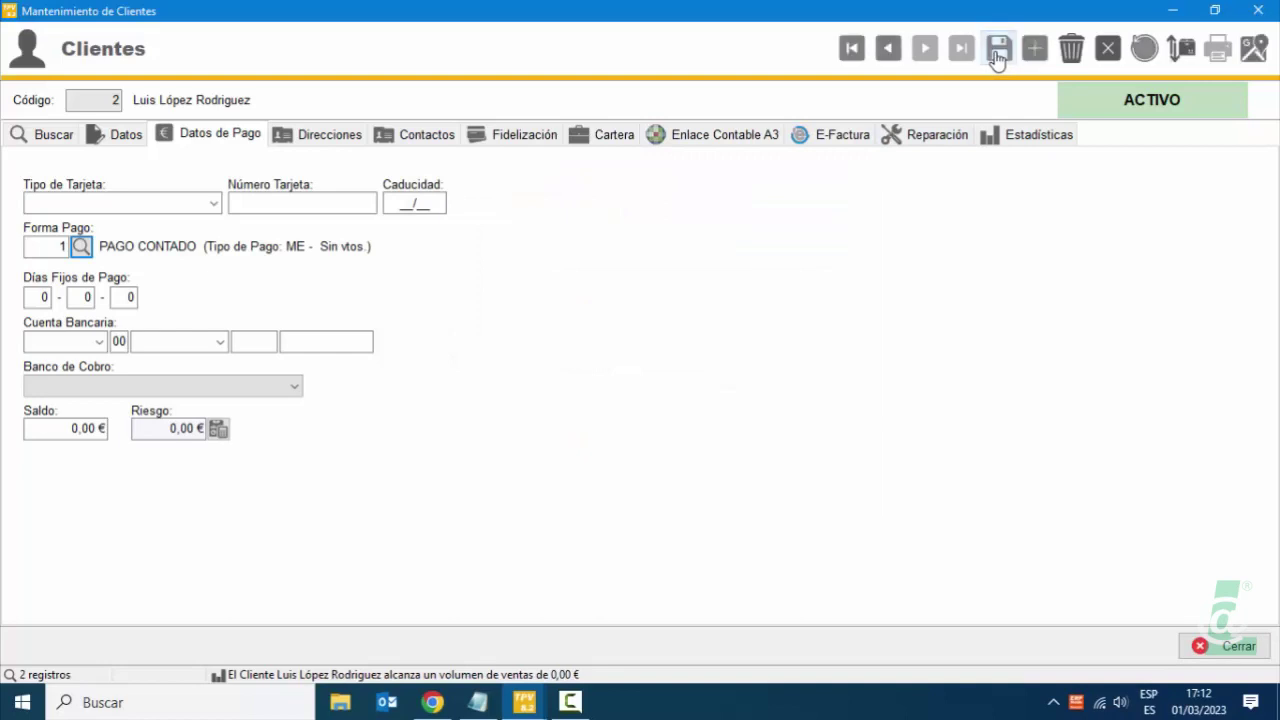
left_click(1256, 10)
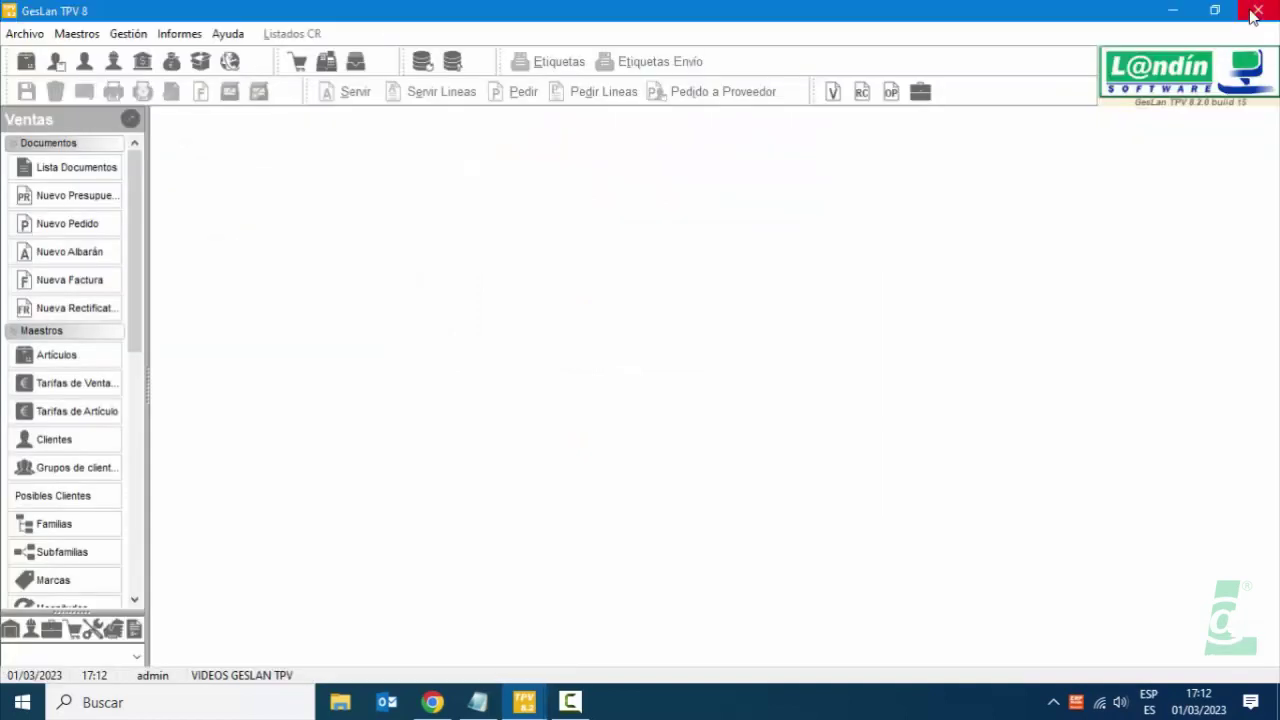
Start a new sales invoice for the customer listed below Cliente Contado.
left_click(141, 37)
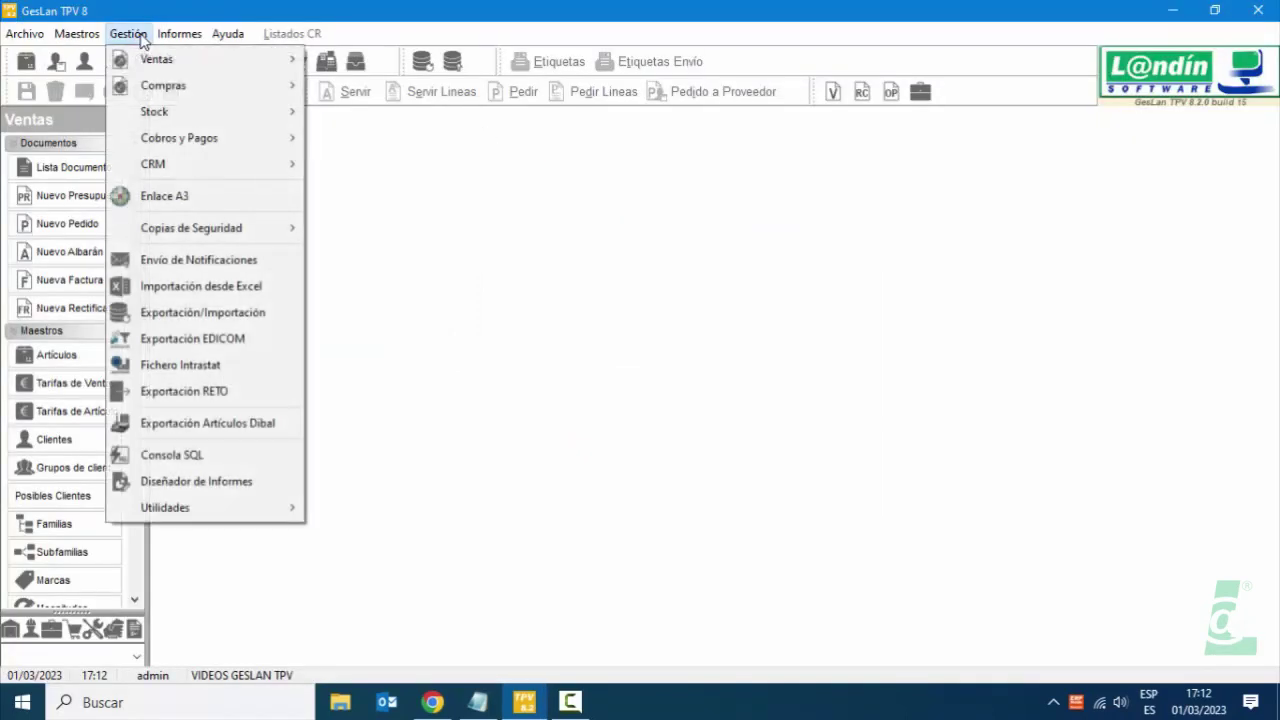
mouse_move(194, 57)
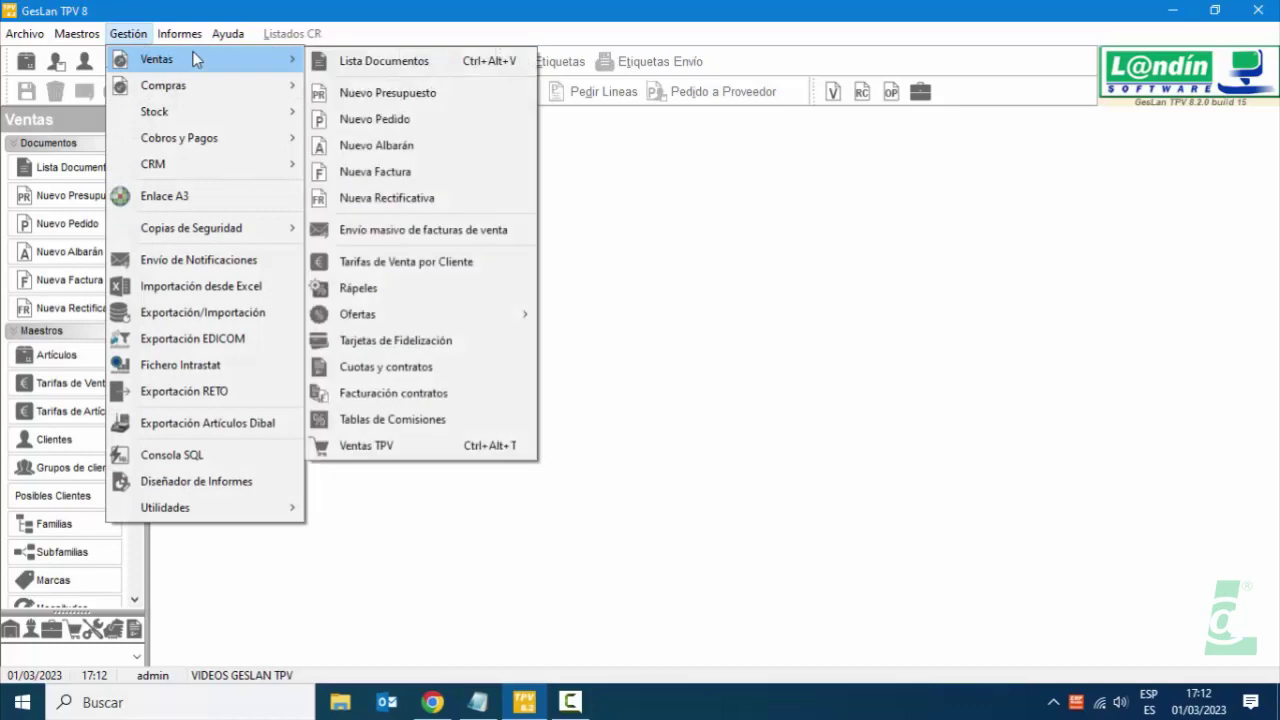
left_click(361, 173)
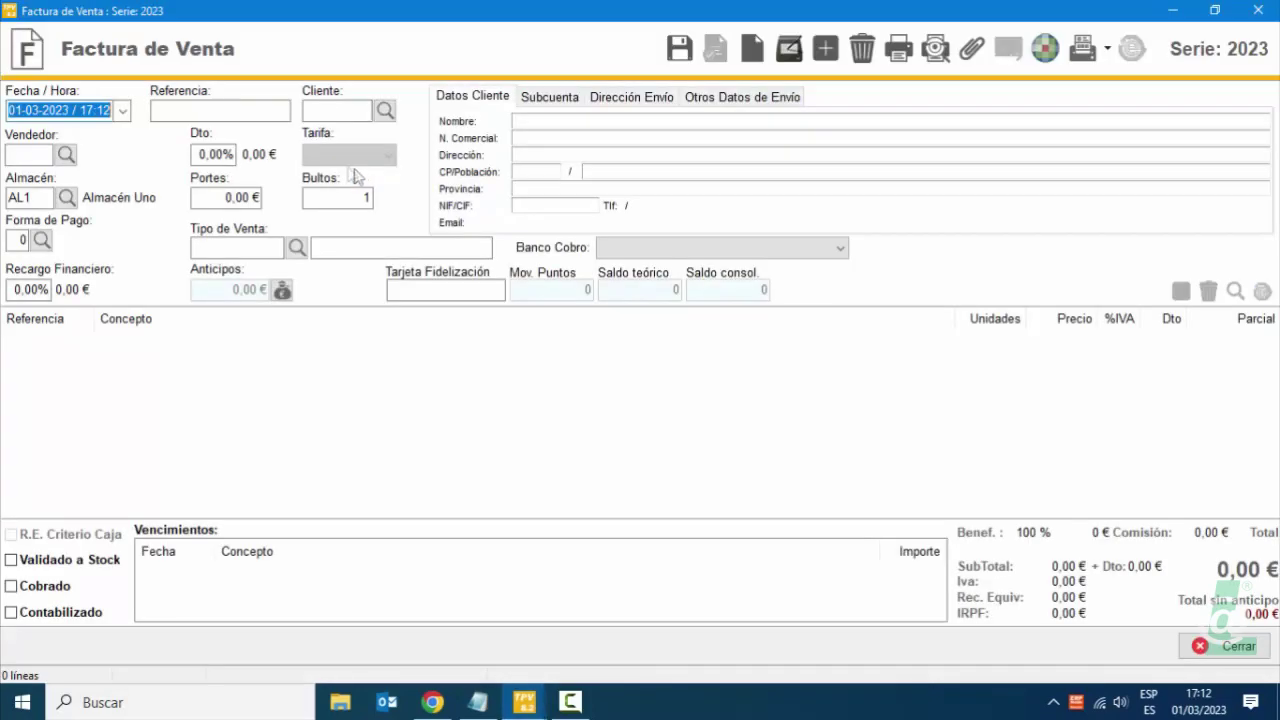
left_click(385, 112)
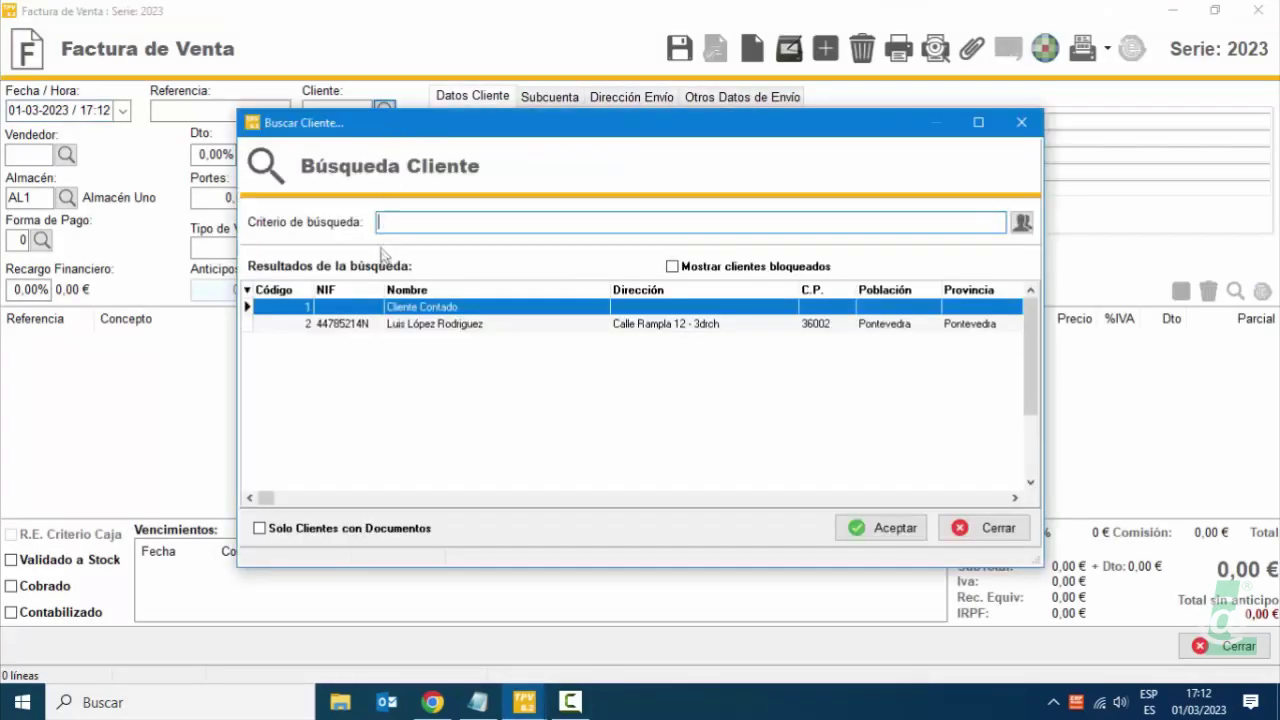
double_click(400, 330)
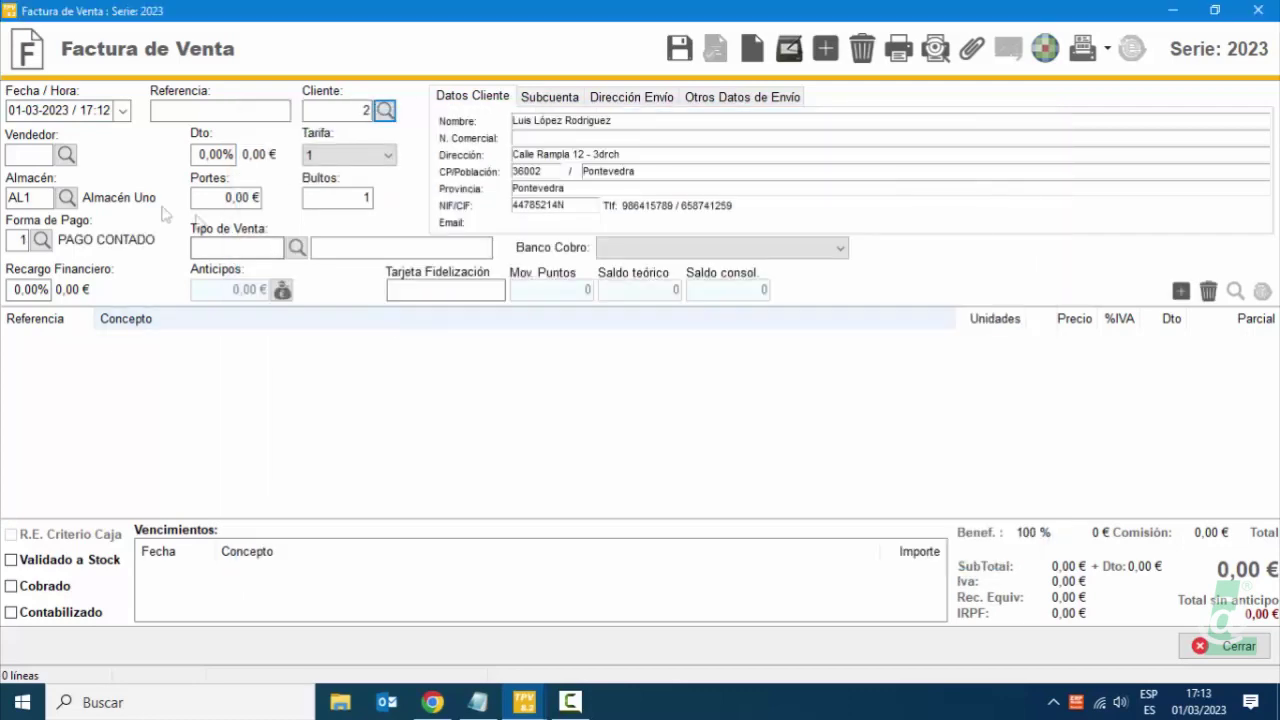
Change the invoice's payment method to PAGO POR TRANSFERENCIA.
left_click(22, 236)
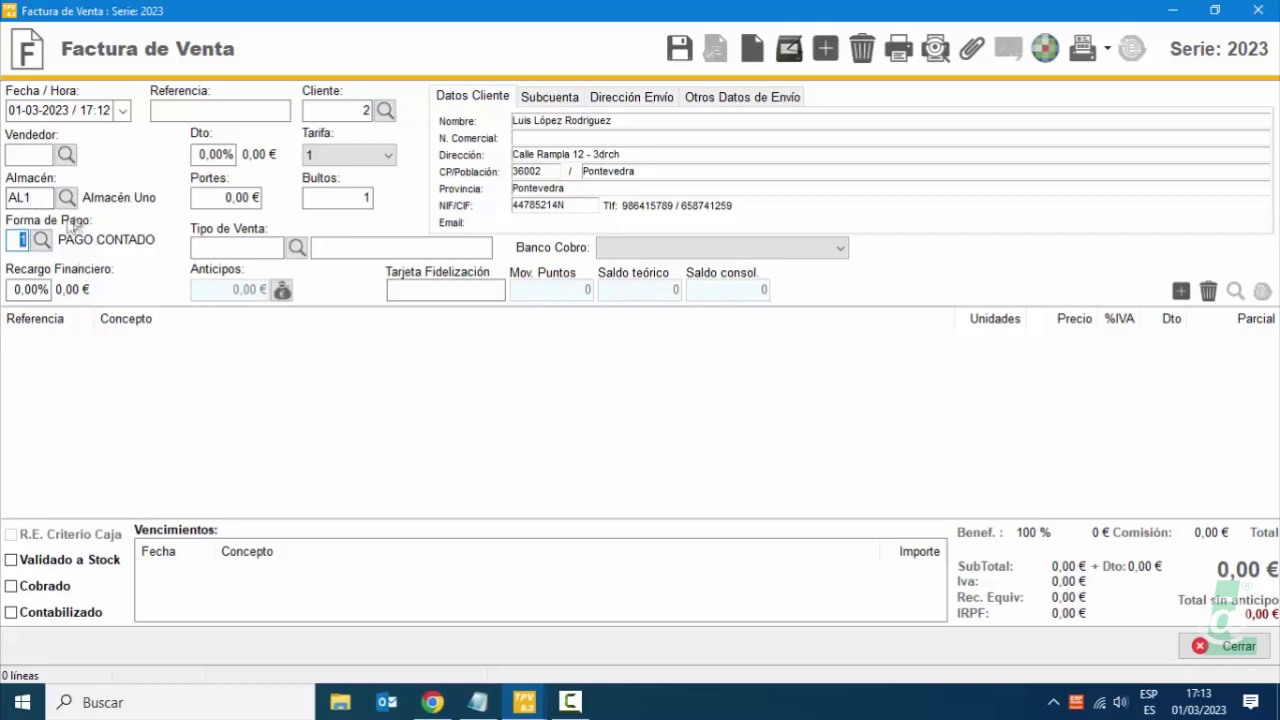
left_click(41, 240)
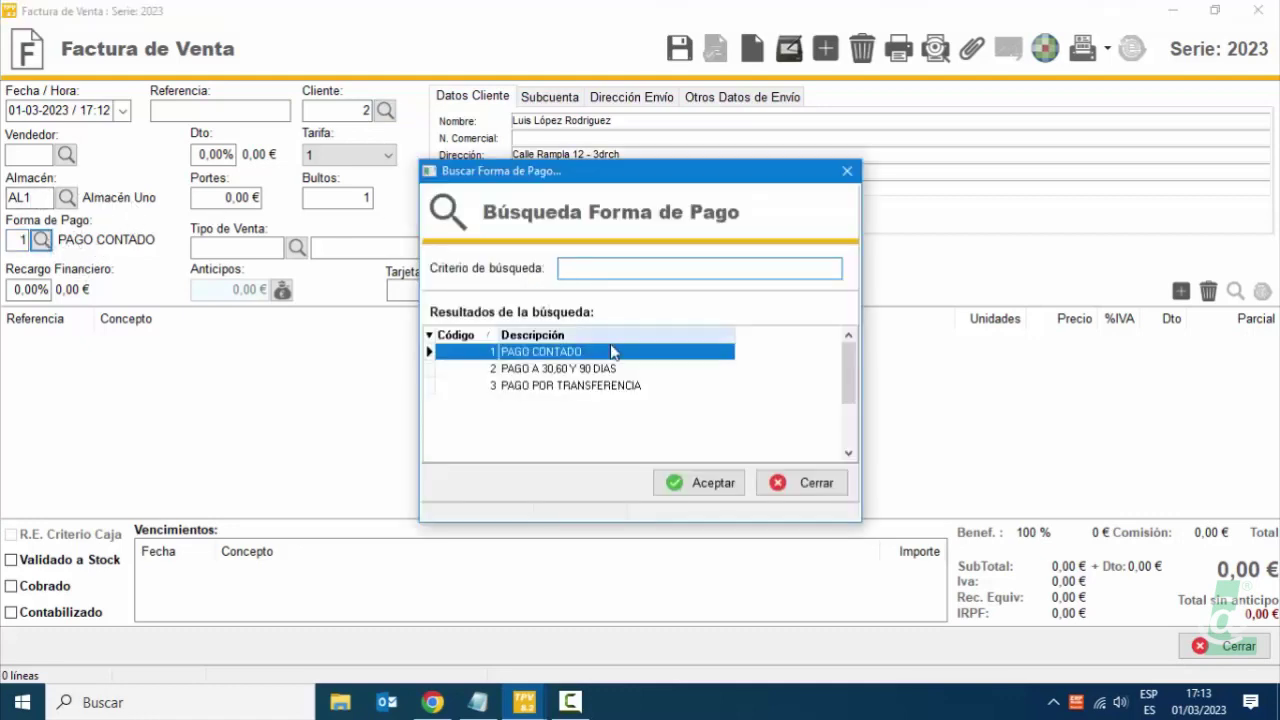
scroll(600, 397, "down", 2)
left_click(599, 390)
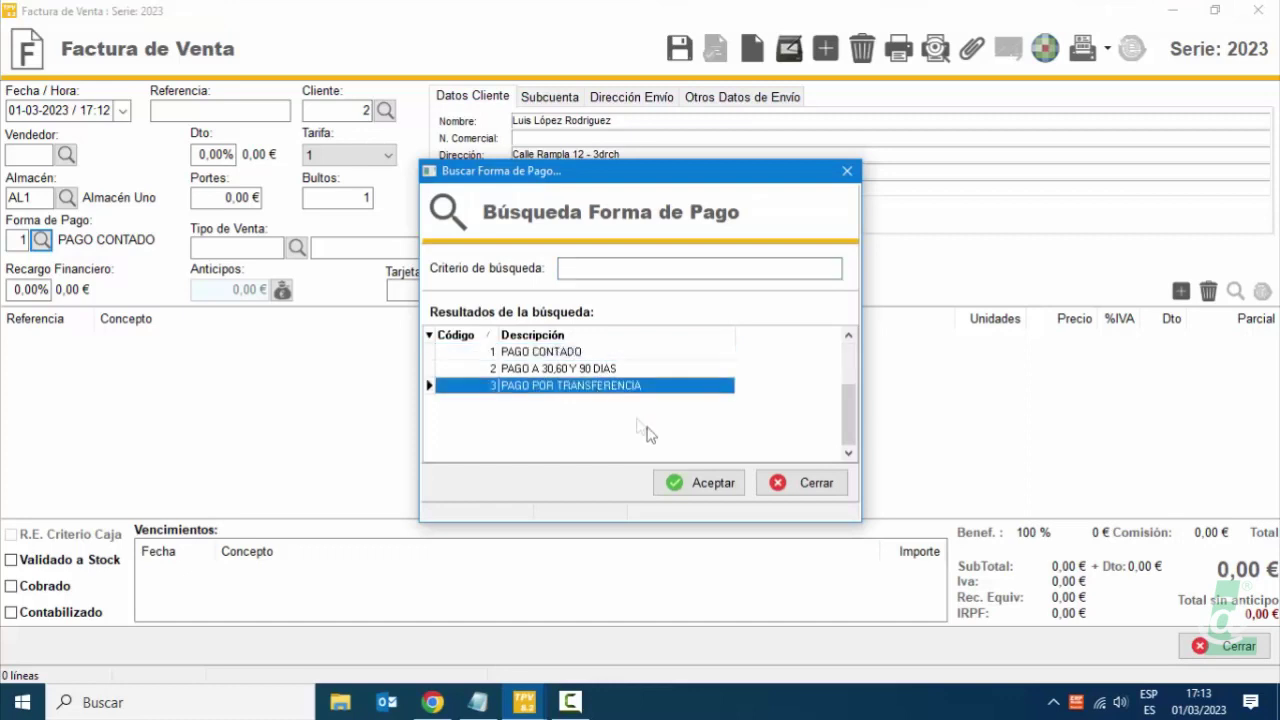
left_click(673, 476)
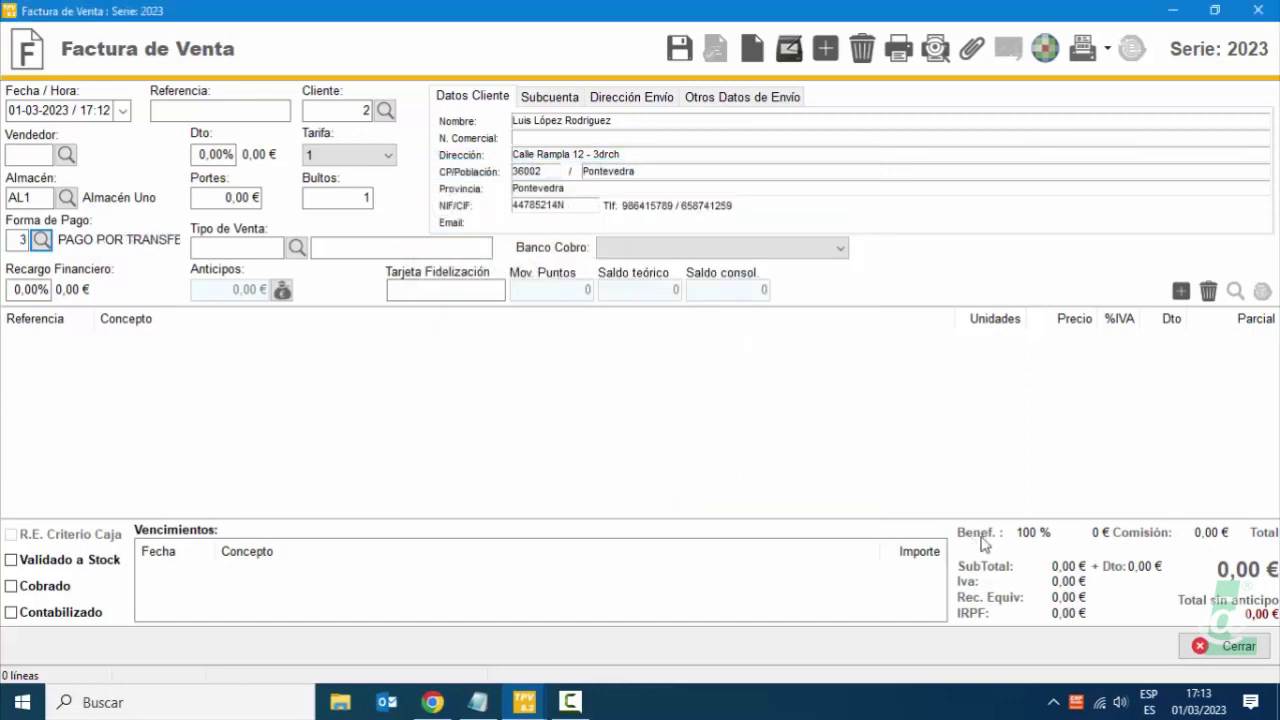
Close the sales invoice without saving or validating it.
left_click(1222, 645)
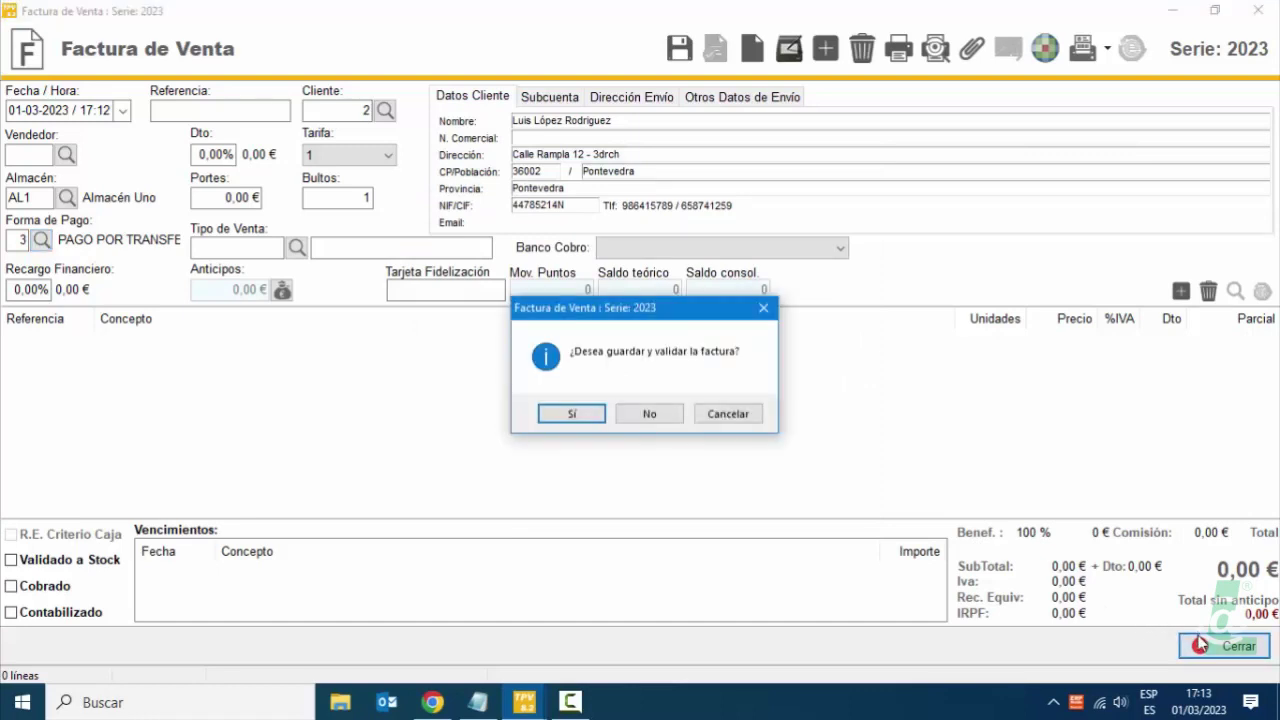
left_click(626, 415)
Start a new purchase delivery note for the supplier DISTRIBUCIONES NOROESTE.
left_click(136, 37)
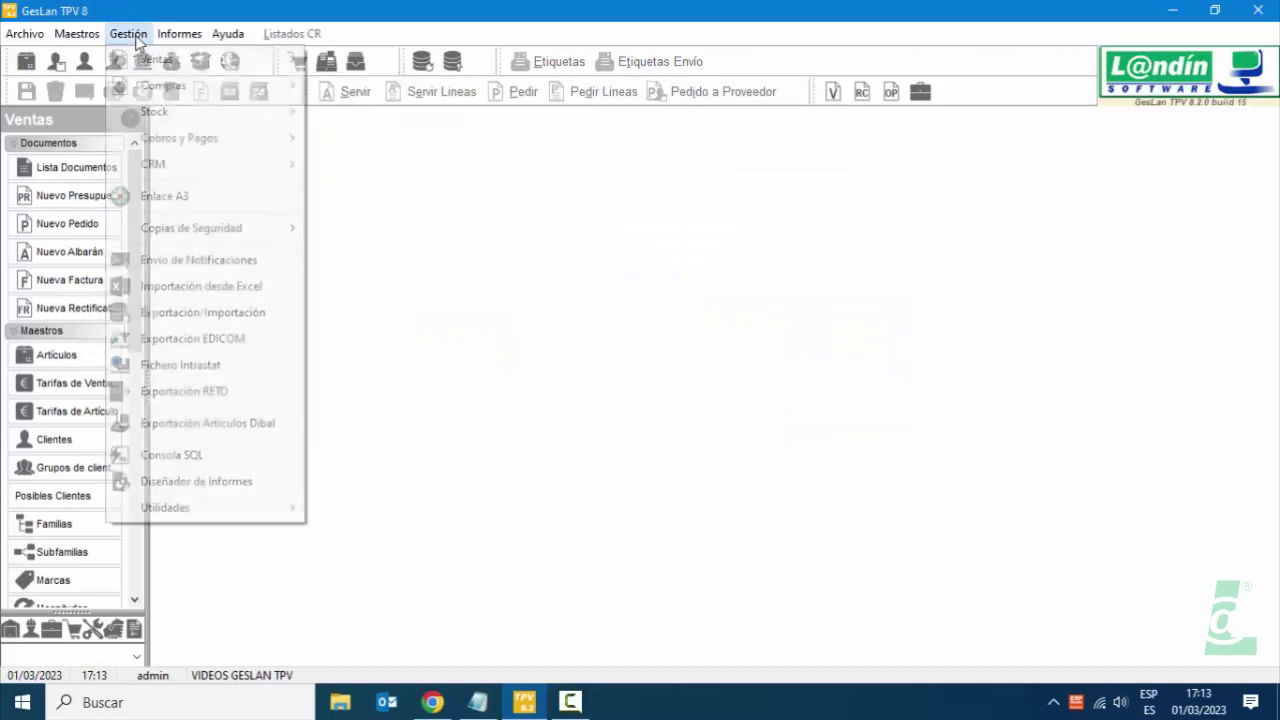
mouse_move(141, 84)
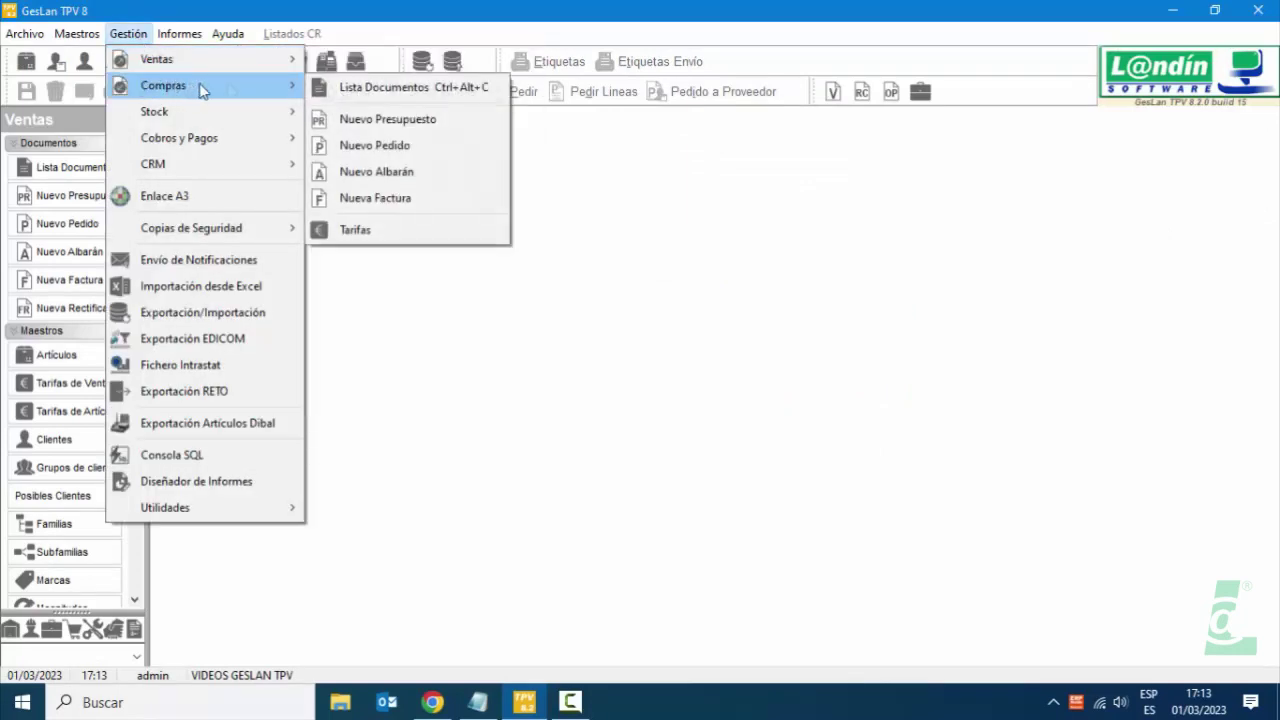
left_click(370, 172)
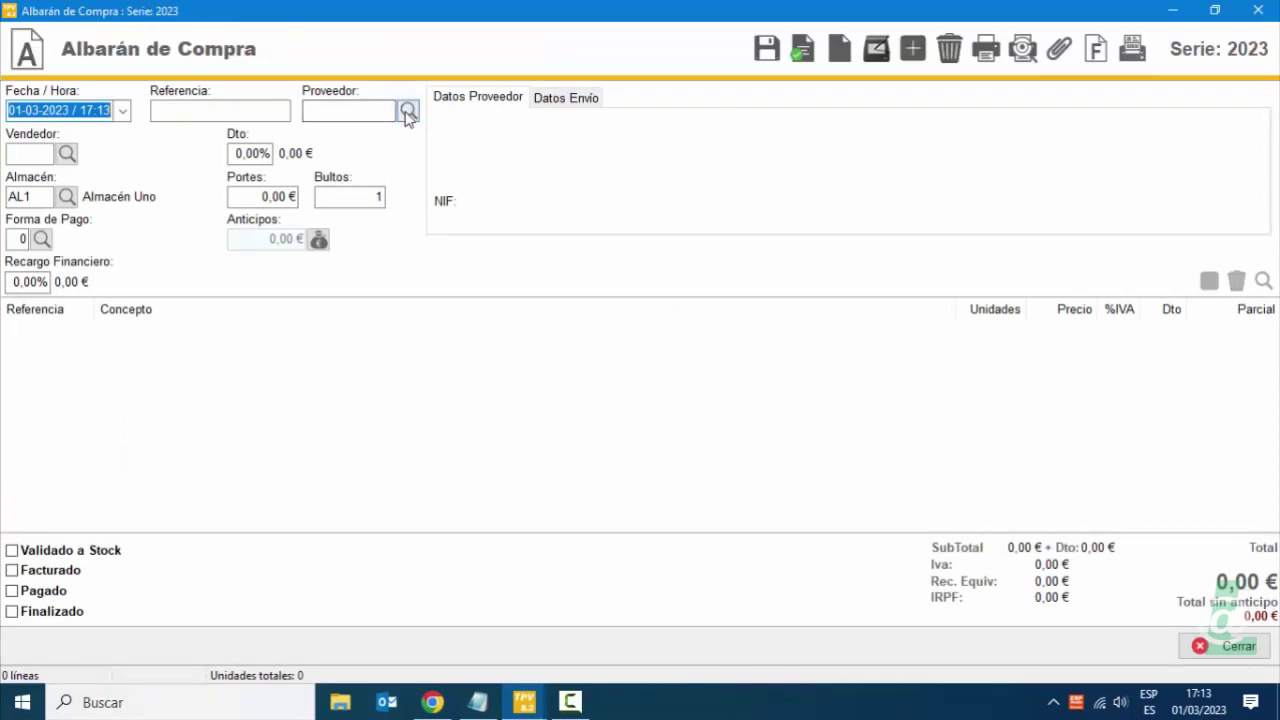
left_click(407, 112)
double_click(413, 323)
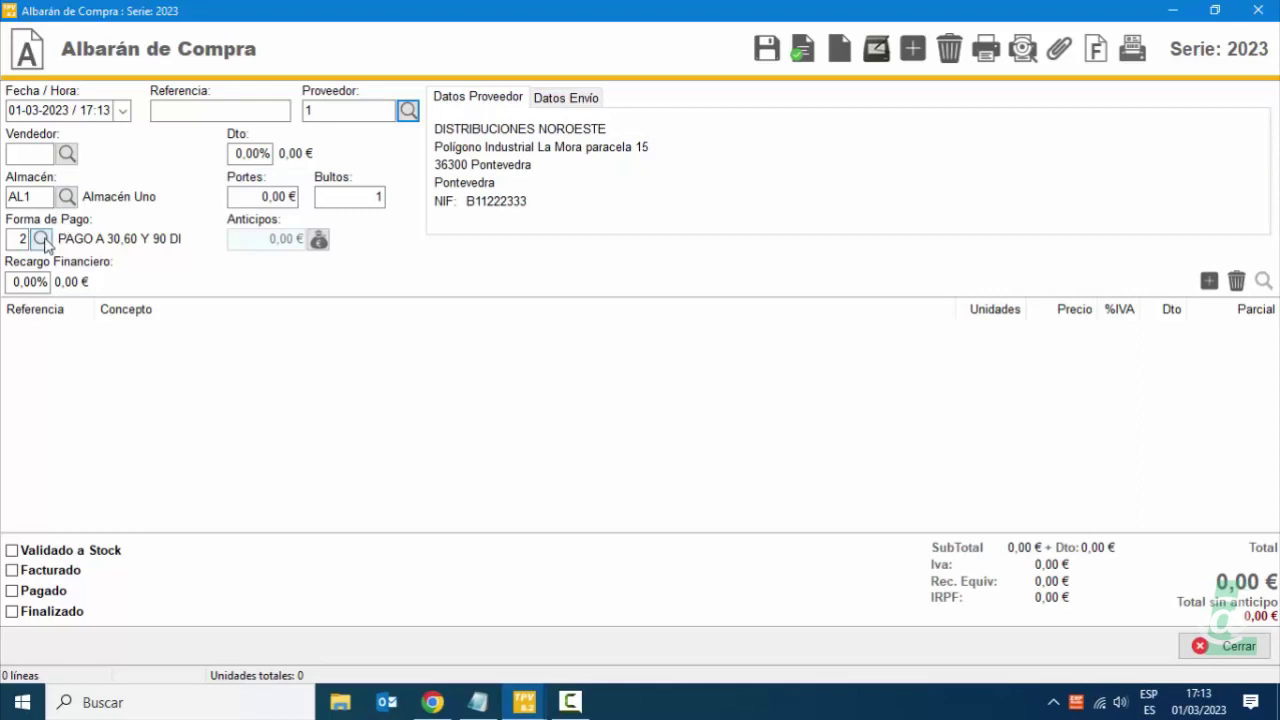
Look over the payment methods available for the purchase delivery note and close the document without saving it.
left_click(41, 239)
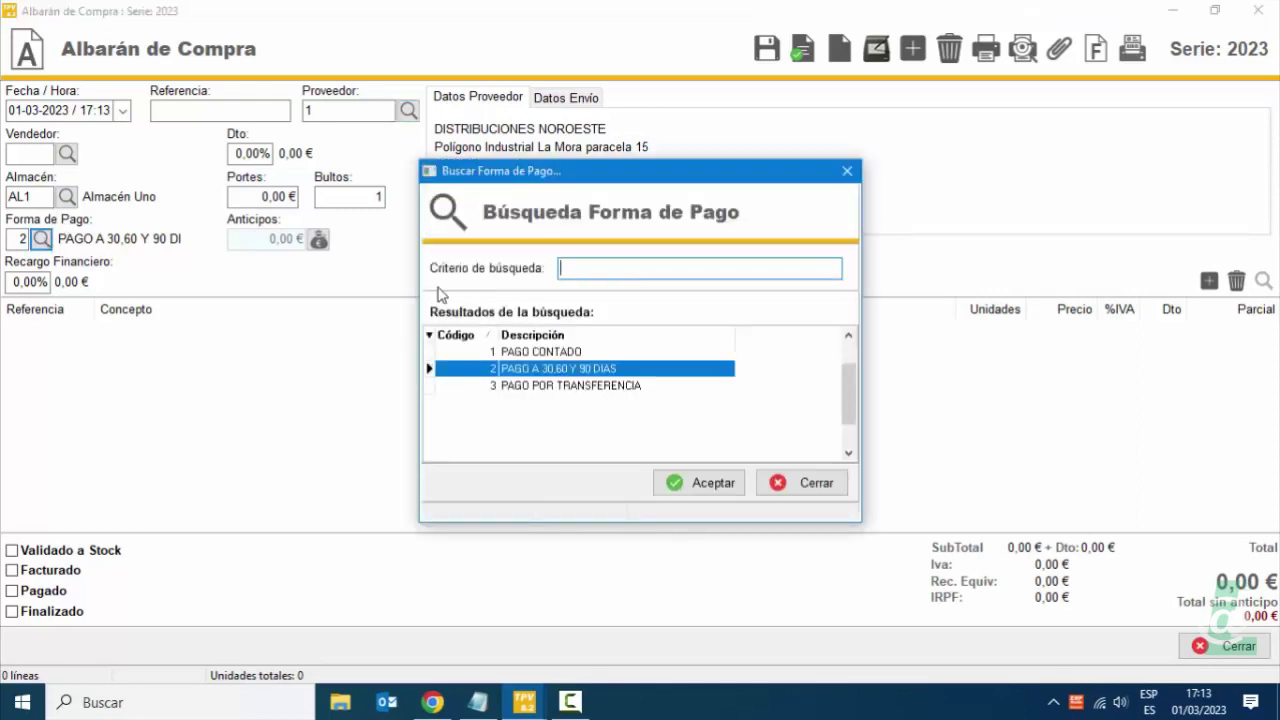
left_click(803, 485)
left_click(1215, 646)
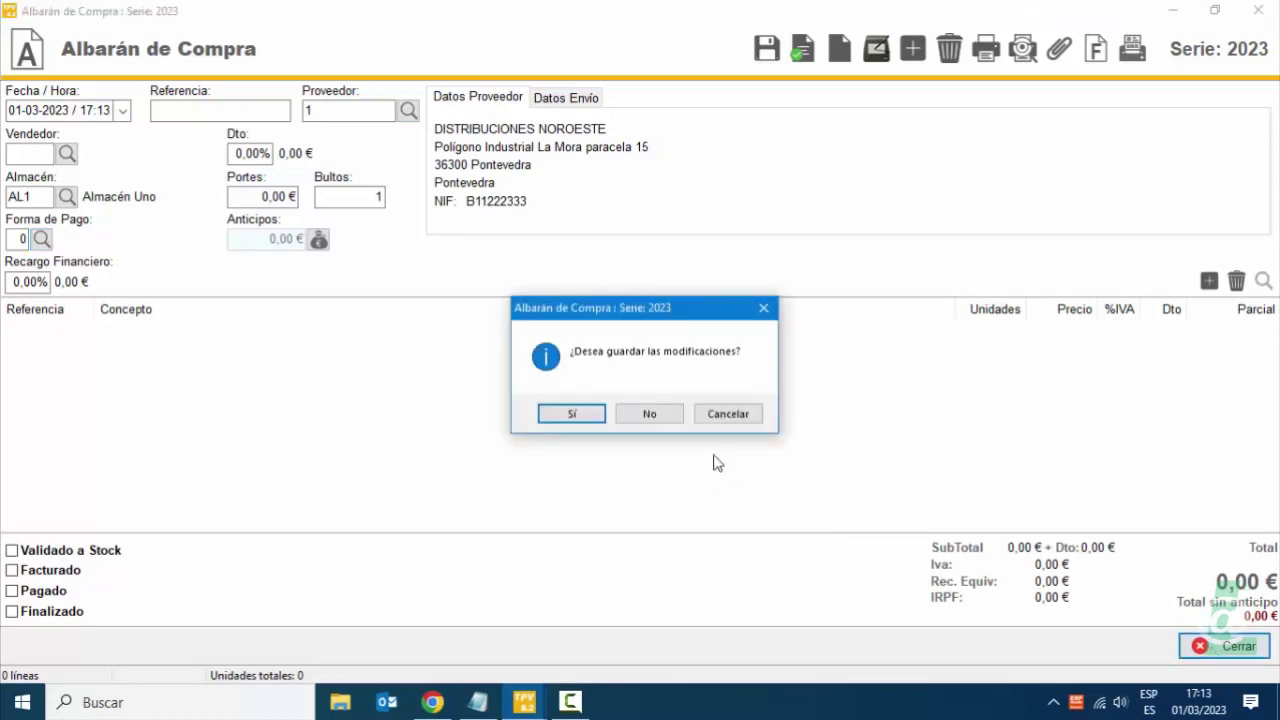
left_click(673, 415)
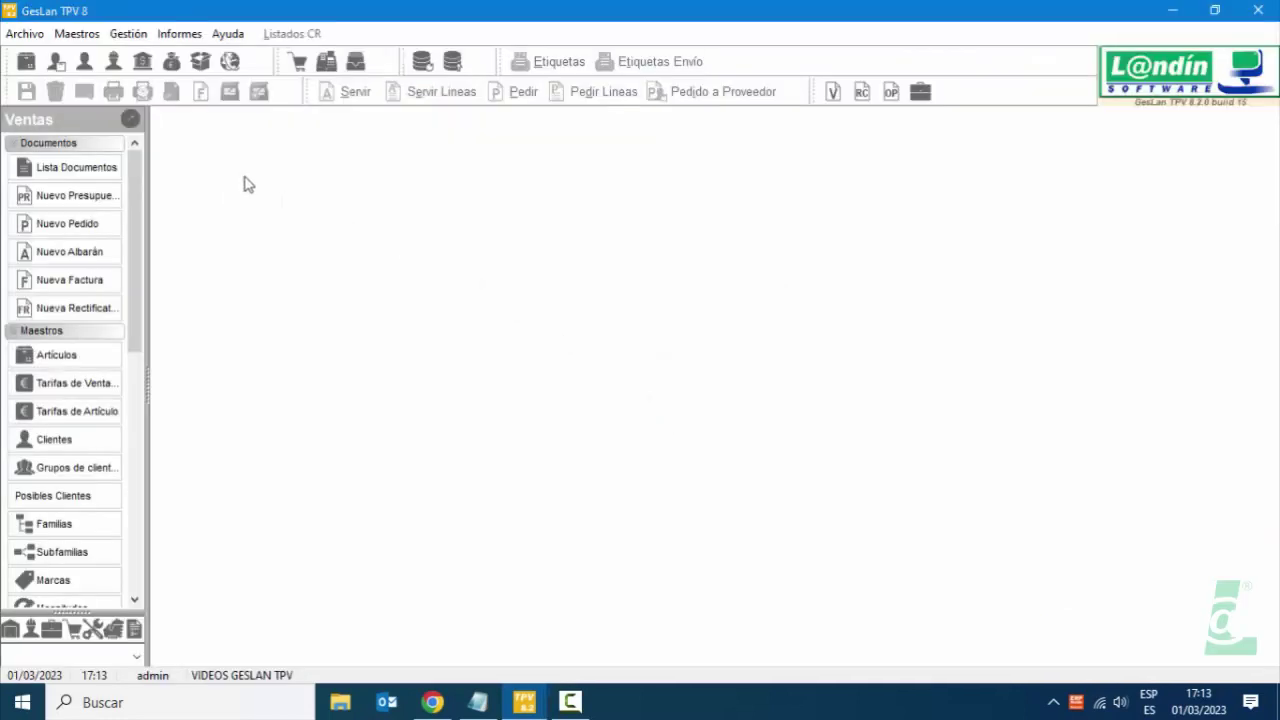
left_click(127, 34)
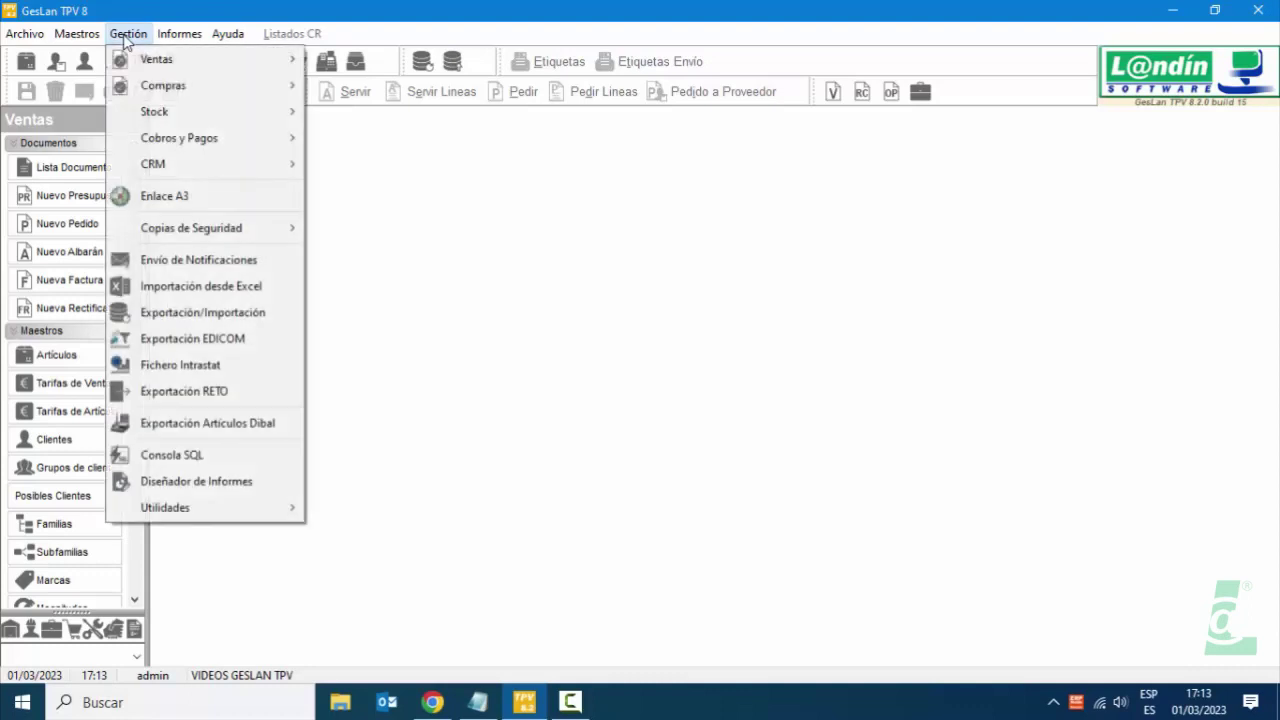
mouse_move(134, 95)
mouse_move(148, 144)
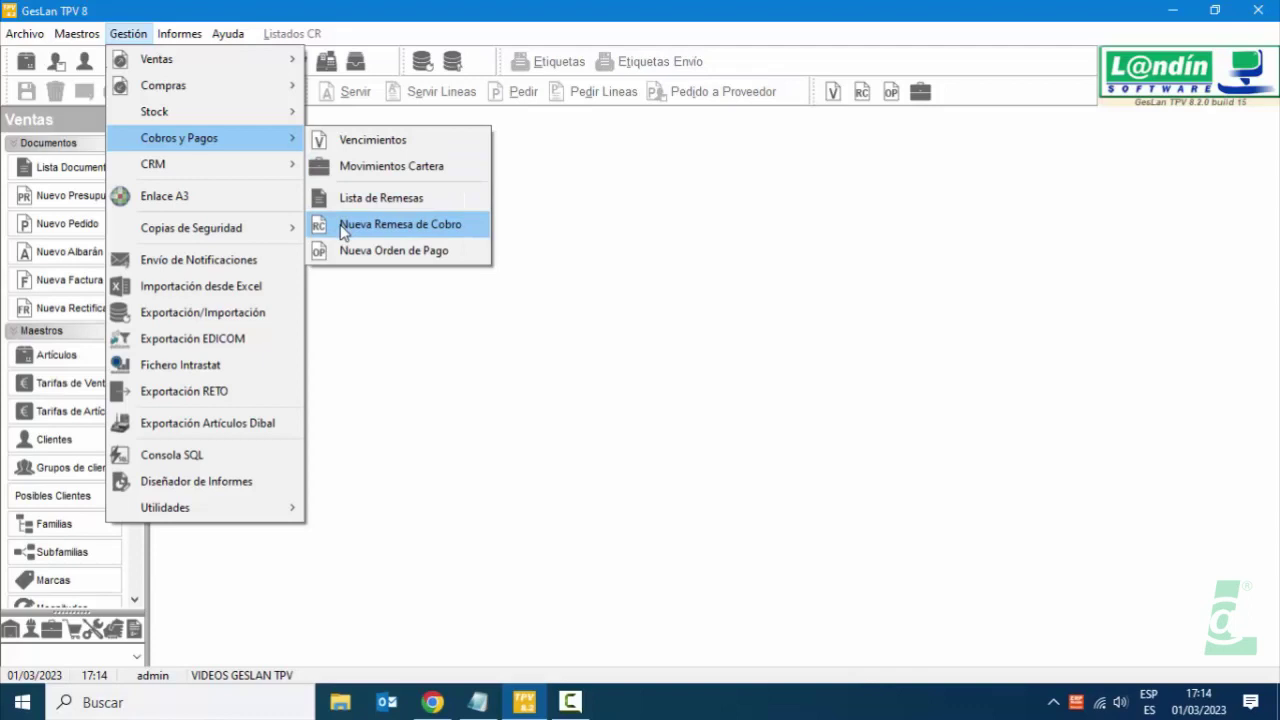
mouse_move(98, 44)
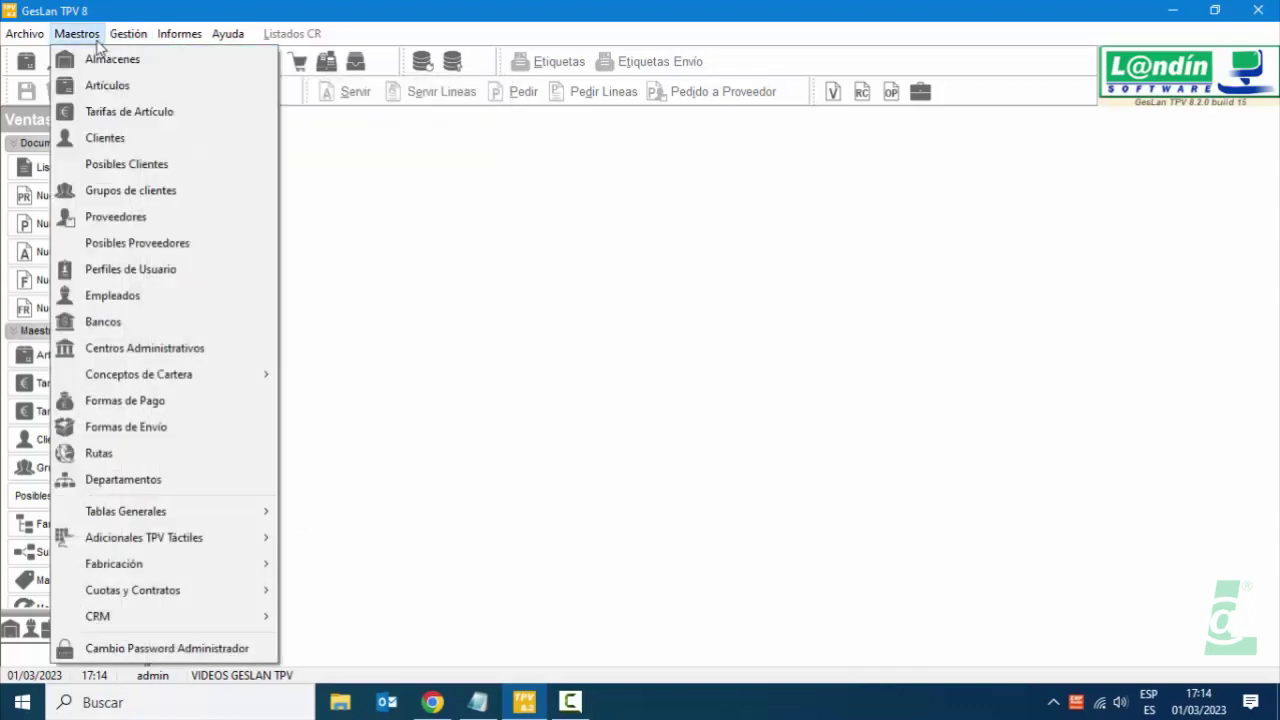